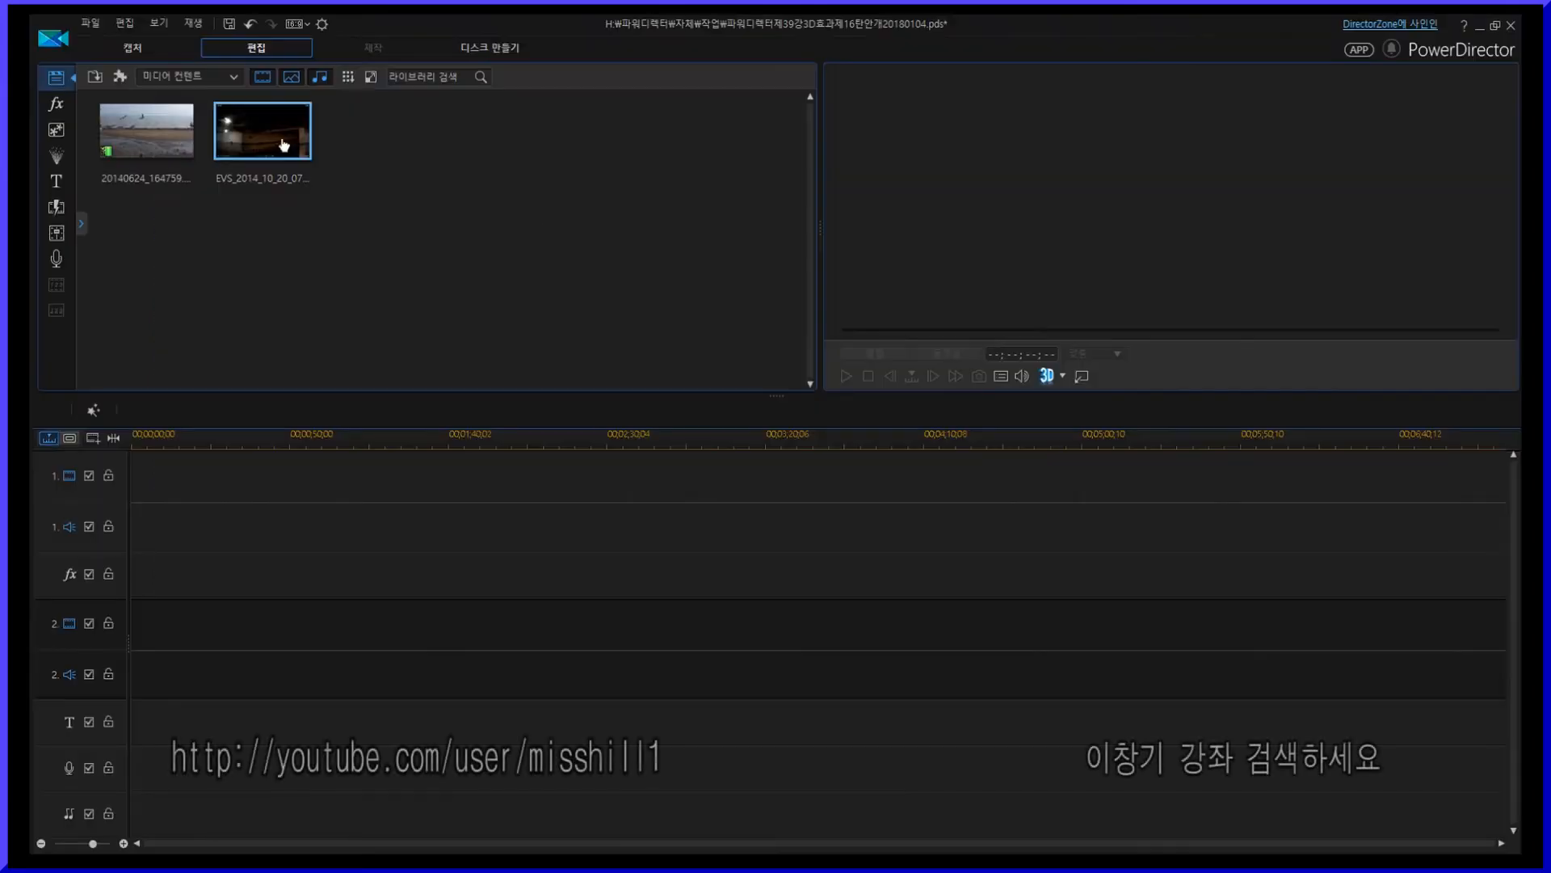
- Place the dashcam clip and then the seagull clip one after another on the video track
left_click_drag(284, 146, 122, 484)
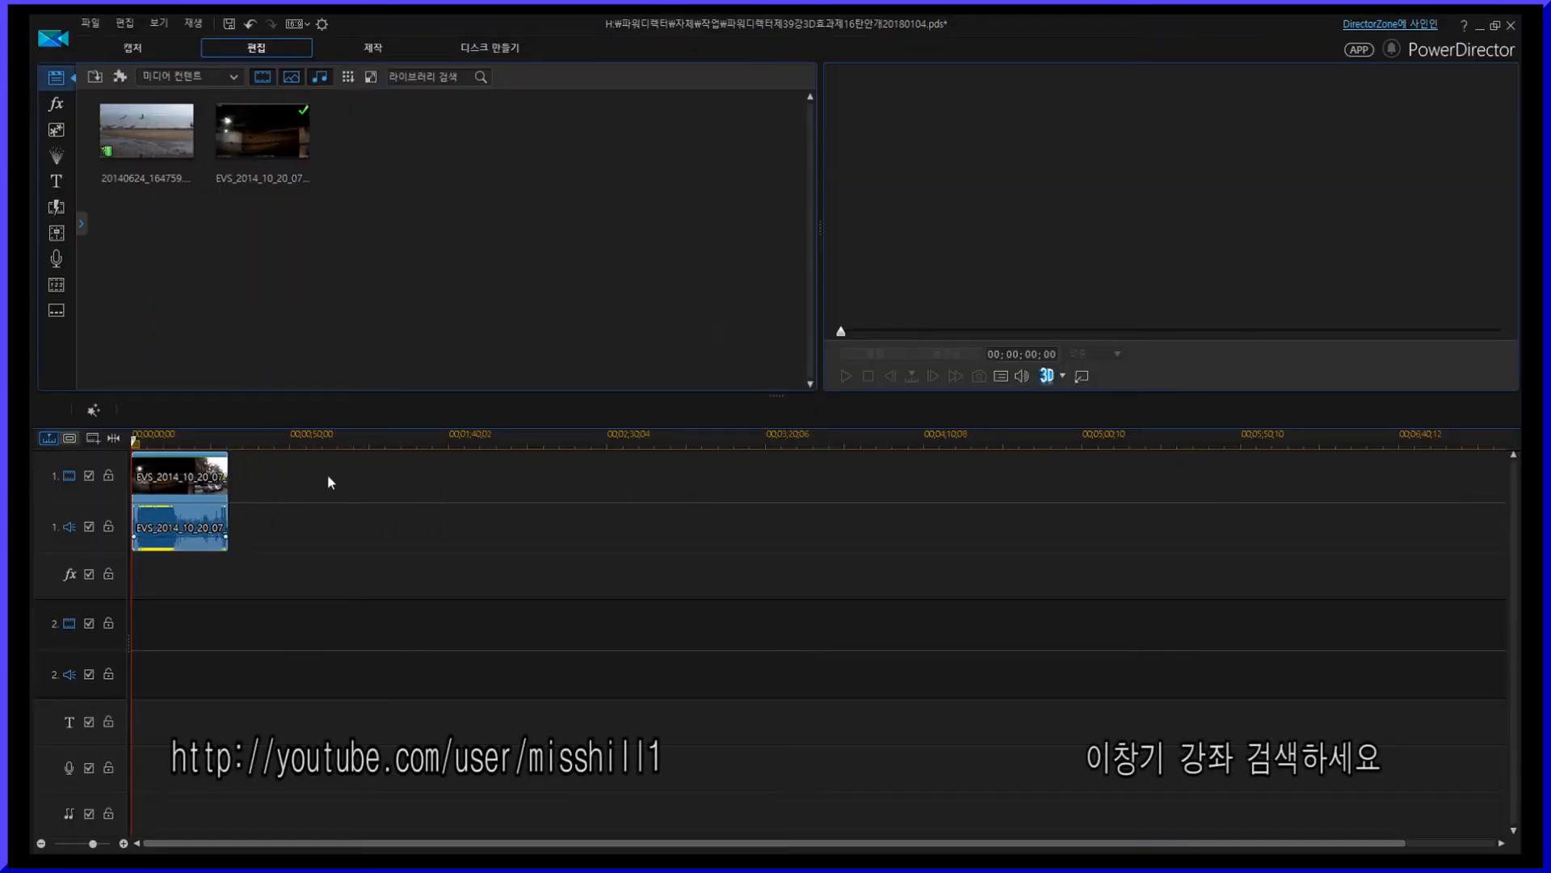
left_click_drag(172, 152, 232, 504)
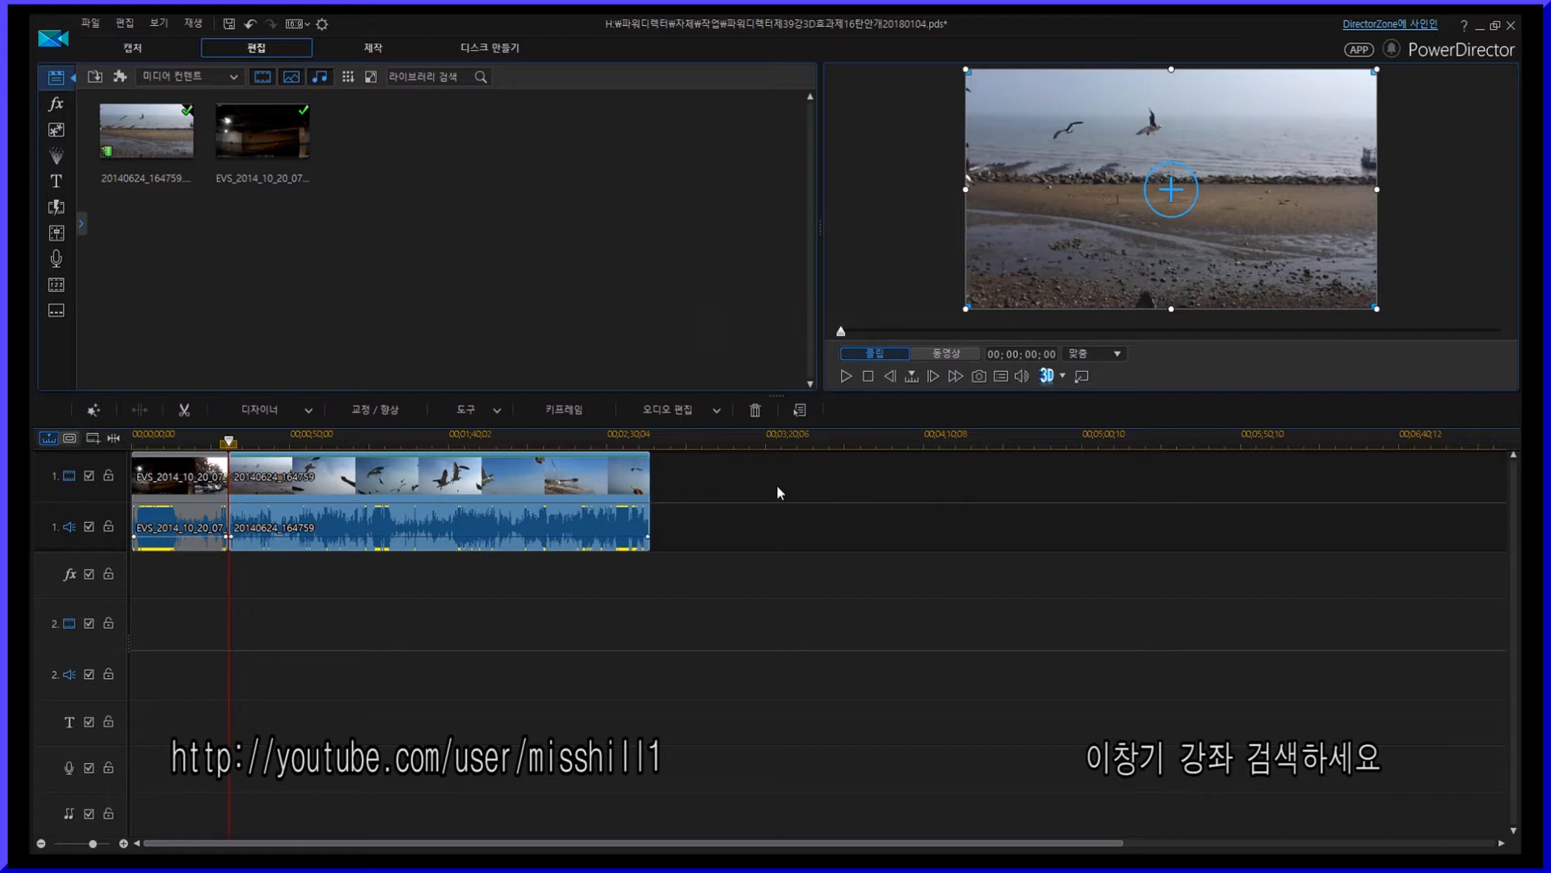
- Apply the 3D effect 만개 to the effects track across both clips and save the project
left_click(56, 105)
left_click(125, 130)
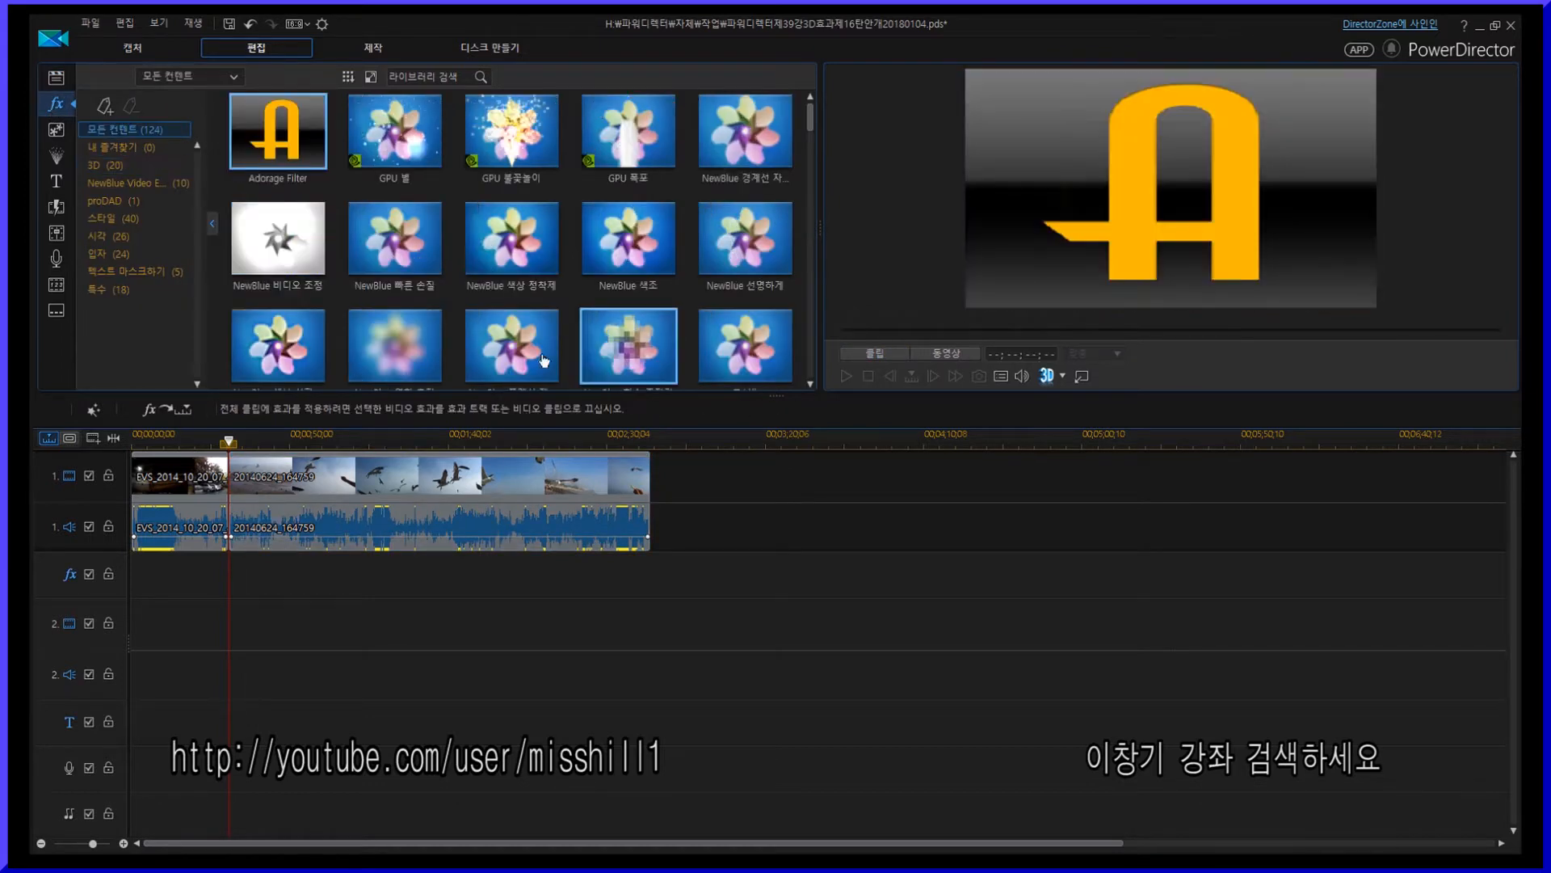
left_click(116, 165)
left_click_drag(775, 394, 776, 471)
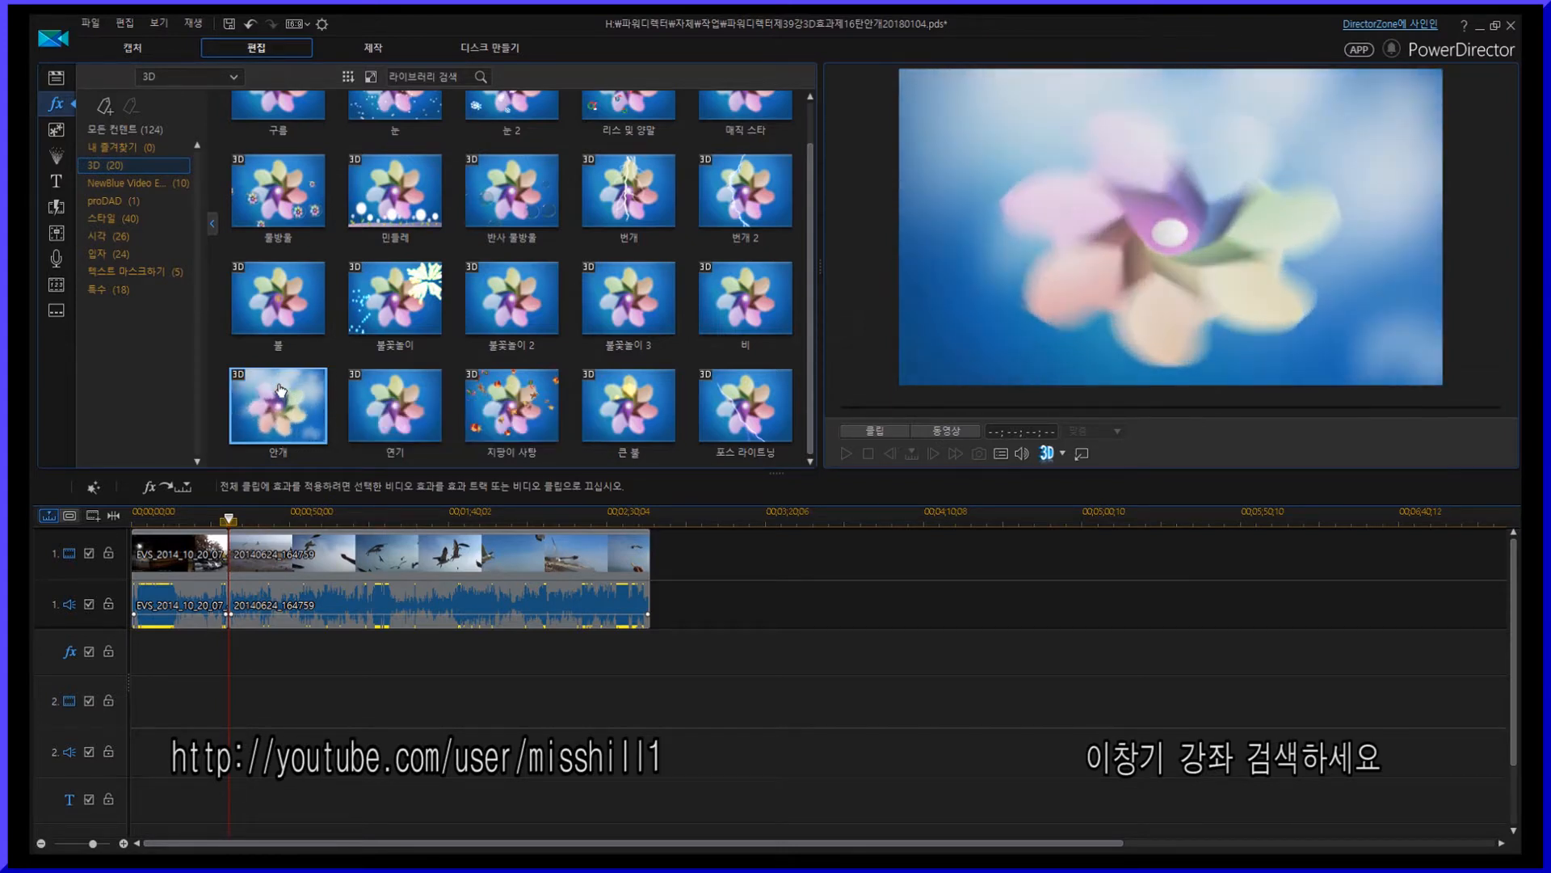
left_click_drag(280, 391, 649, 651)
left_click(159, 649)
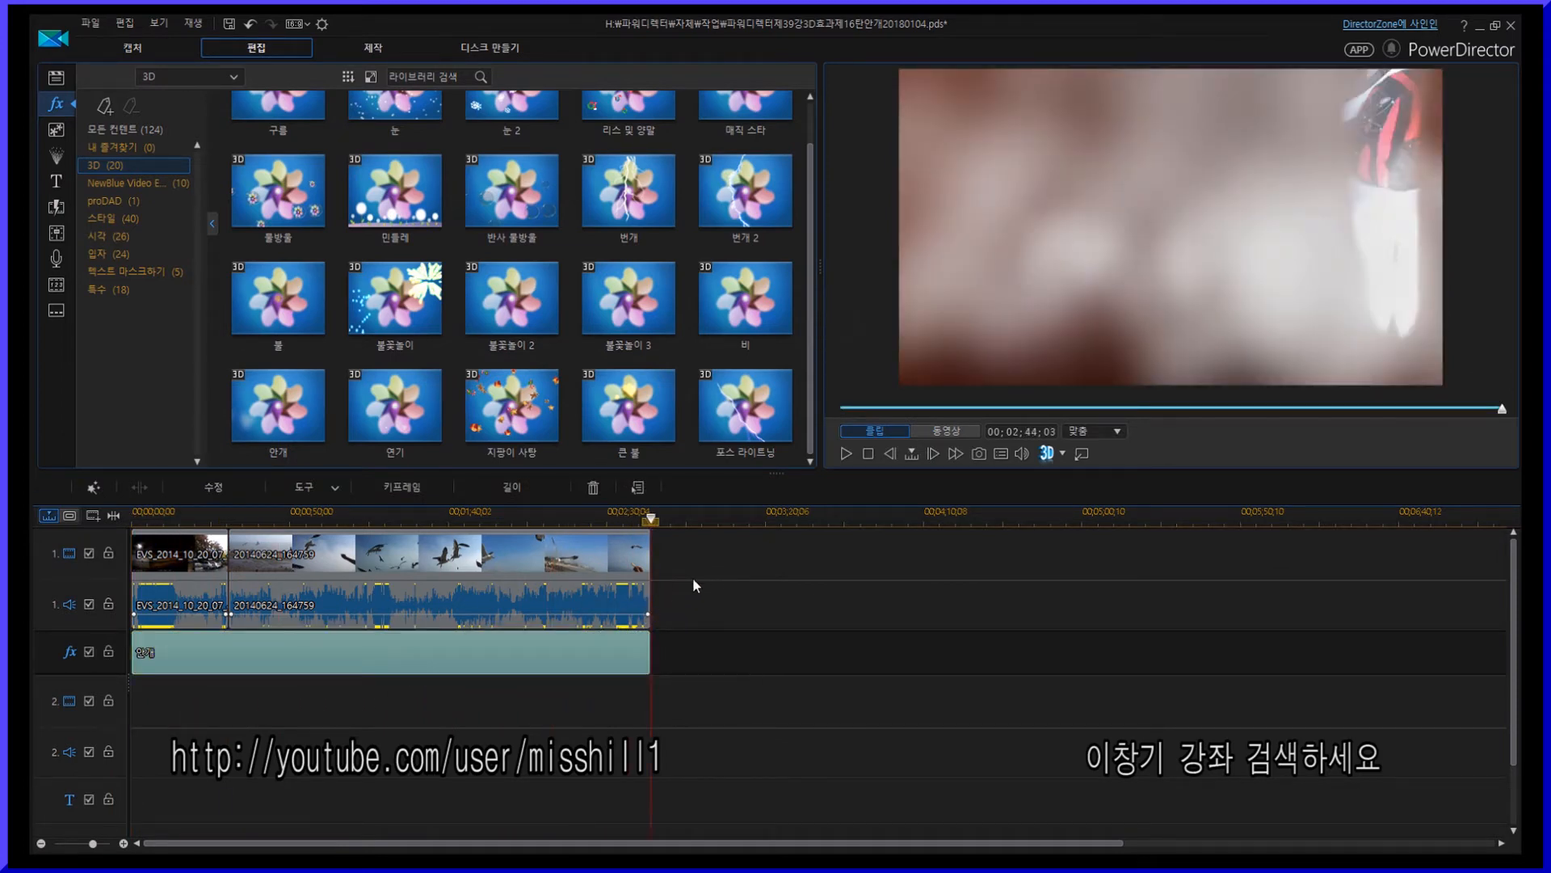
left_click(87, 24)
left_click(121, 89)
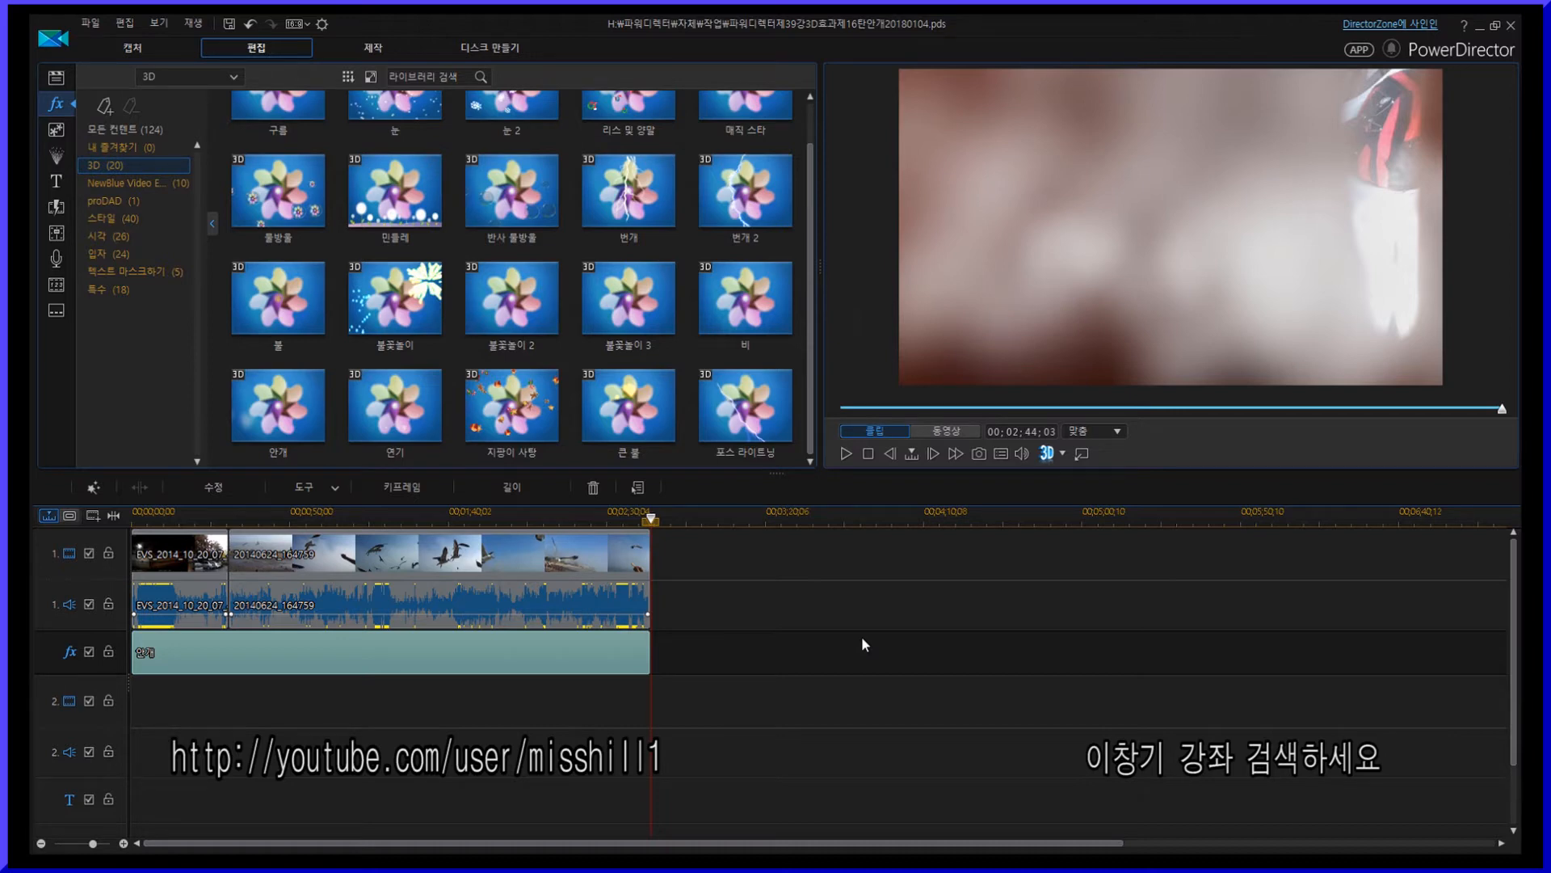
- Open the 만개 effect's settings and set speed and direction to 200 and 3D depth to 100
left_click(768, 598)
left_click(284, 665)
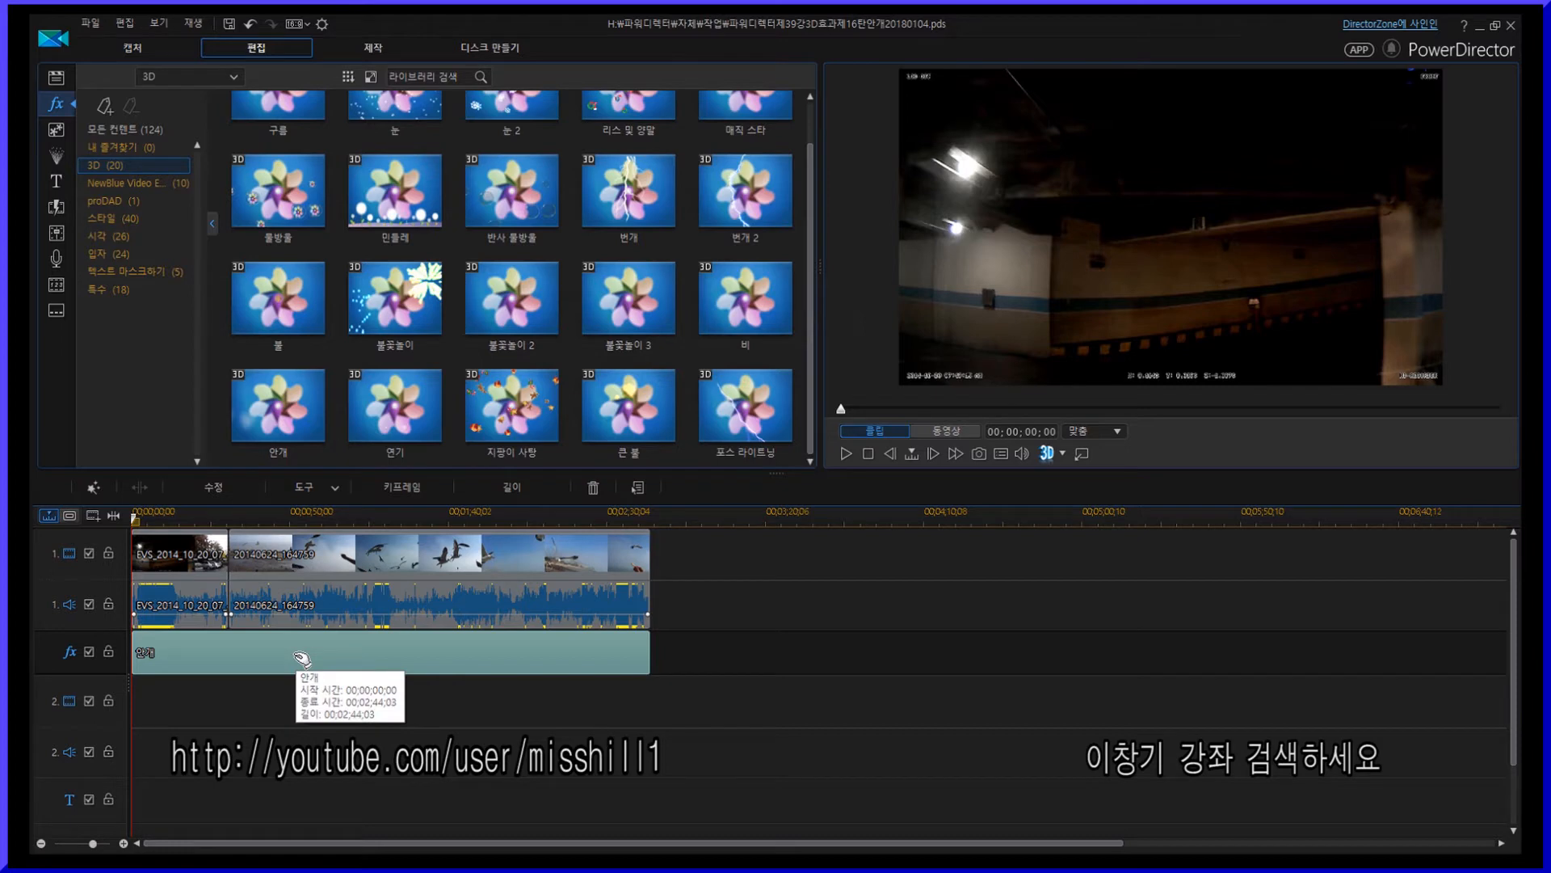
left_click(213, 487)
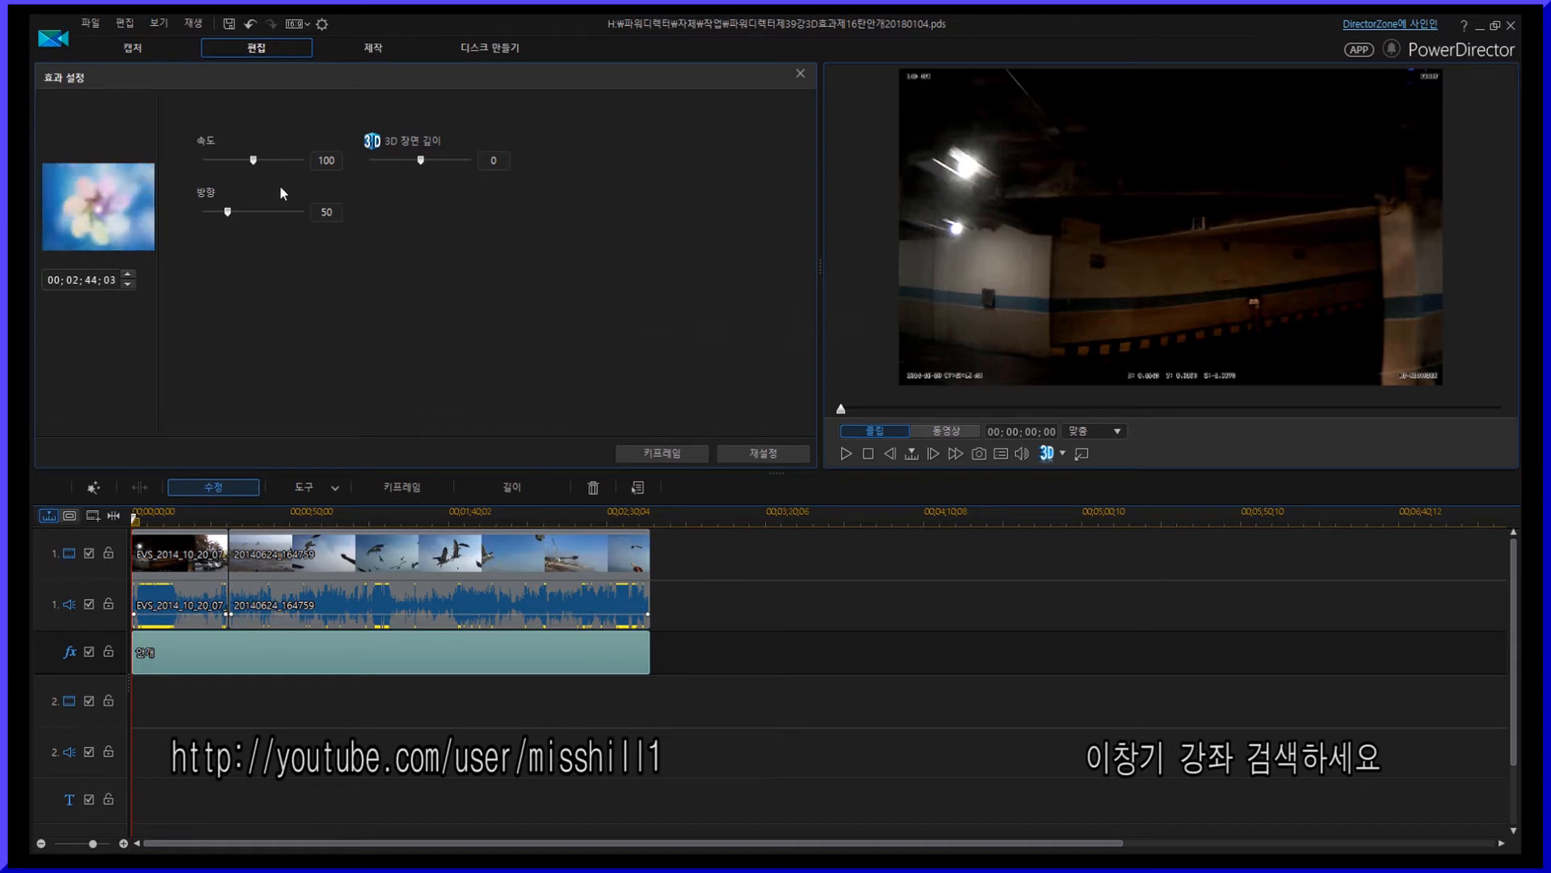
left_click(201, 161)
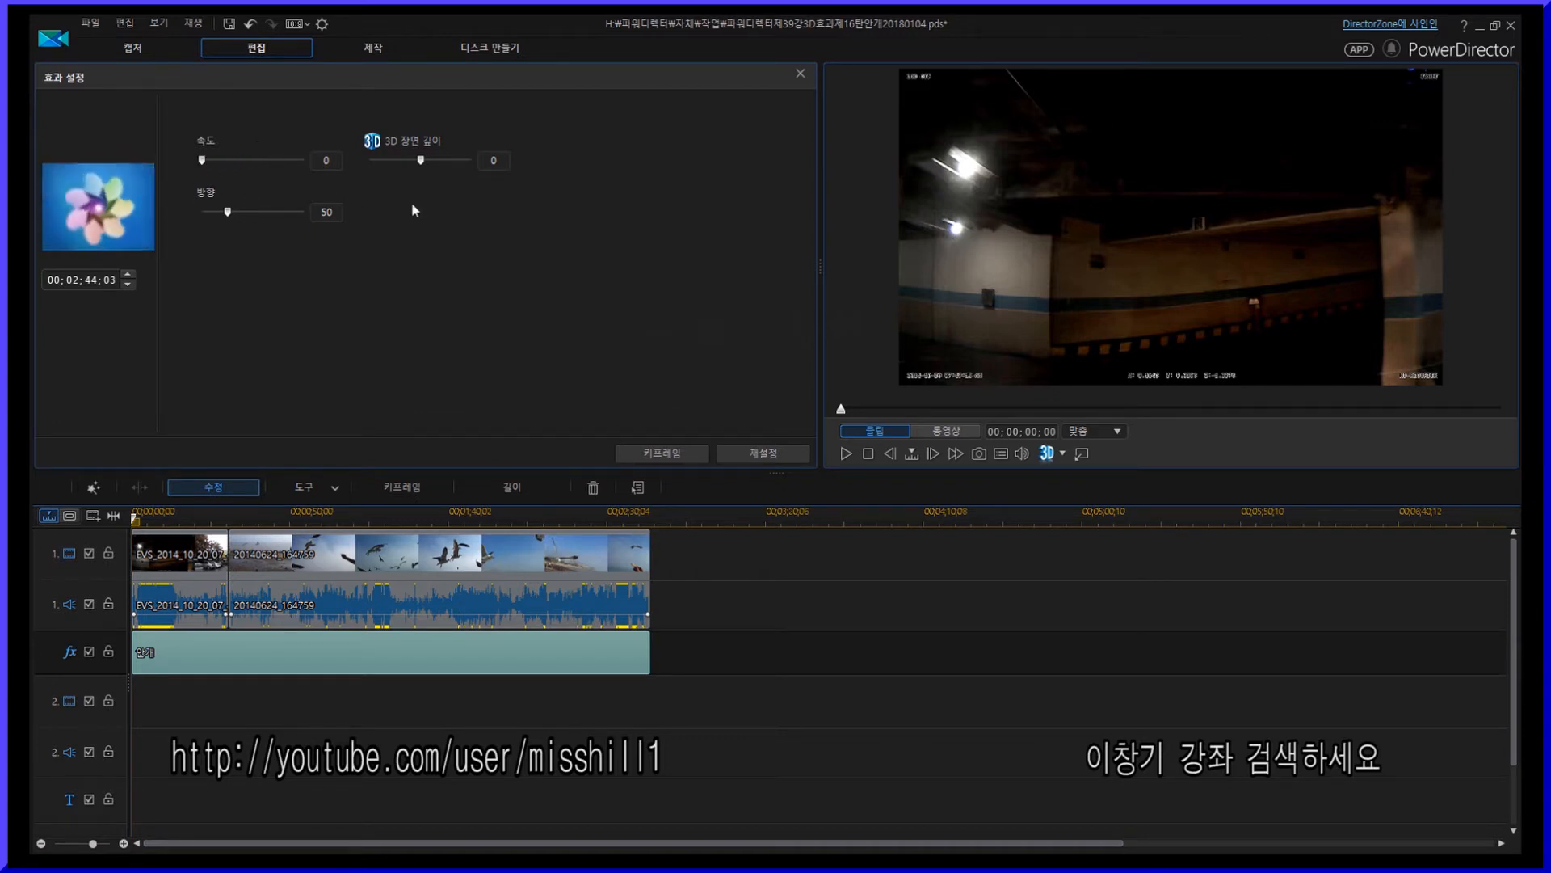
left_click_drag(206, 160, 341, 175)
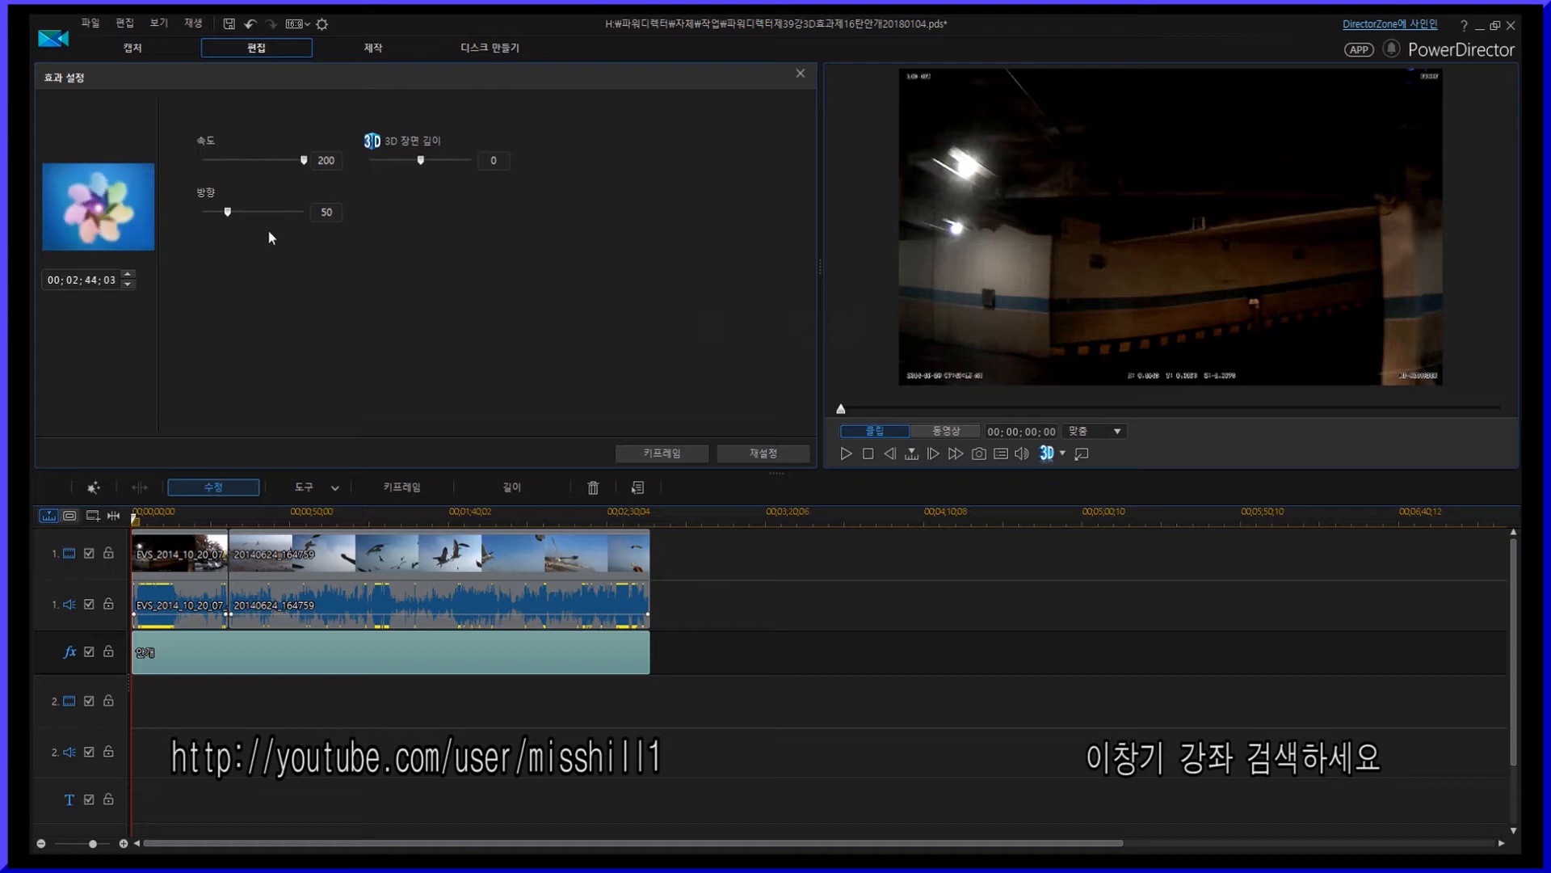
left_click_drag(227, 212, 539, 261)
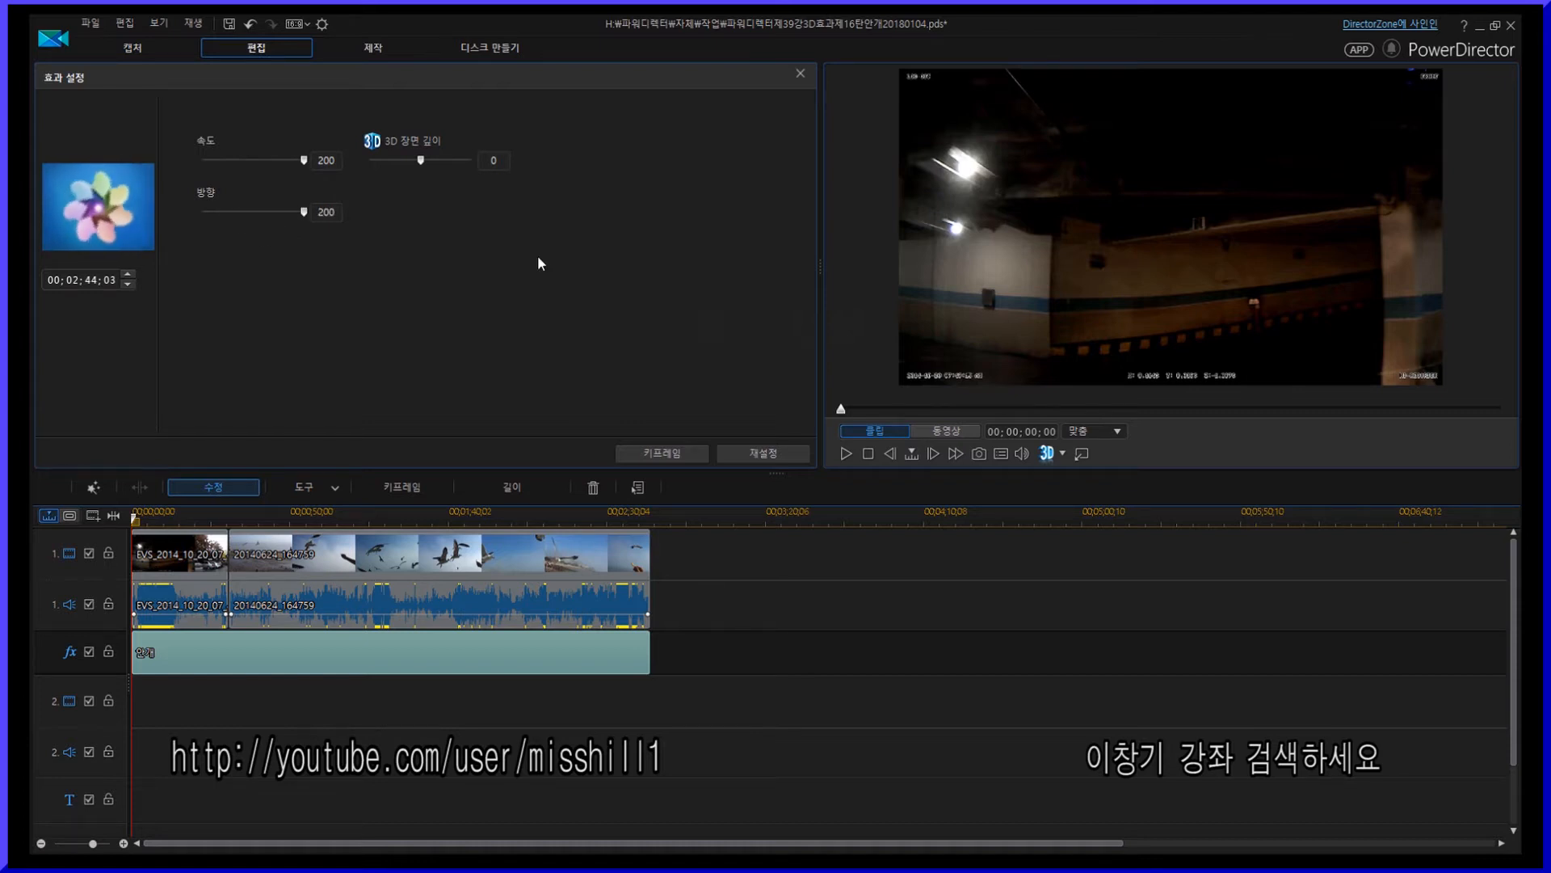
left_click_drag(421, 162, 360, 161)
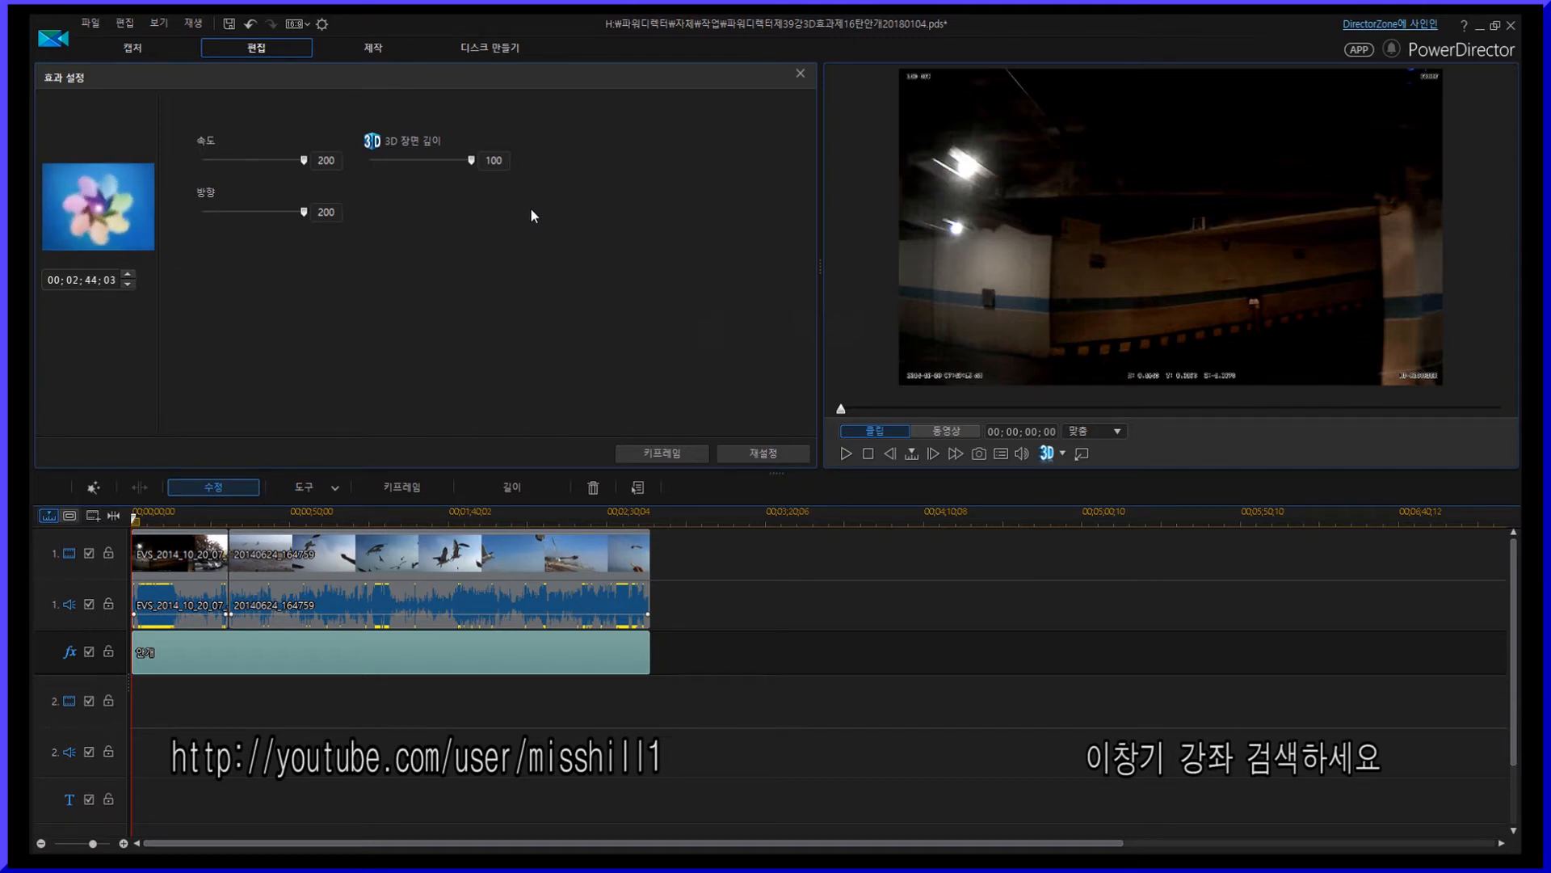
- Try shifting the 만개 effect later along the effects track, preview playback, and move it back to the start
left_click(651, 453)
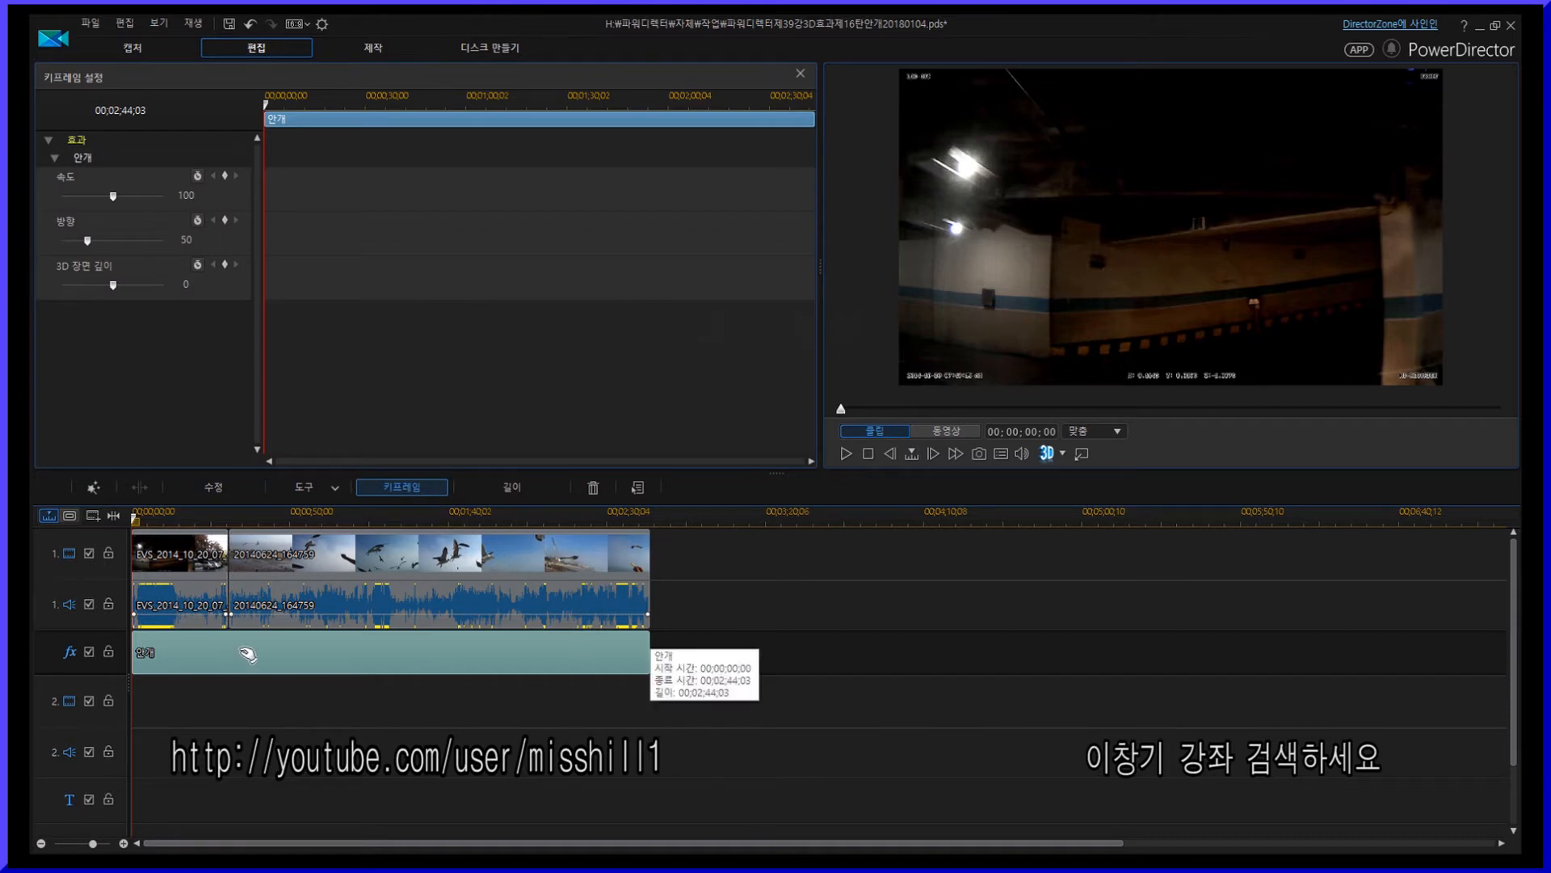
left_click_drag(246, 651, 600, 646)
left_click(477, 517)
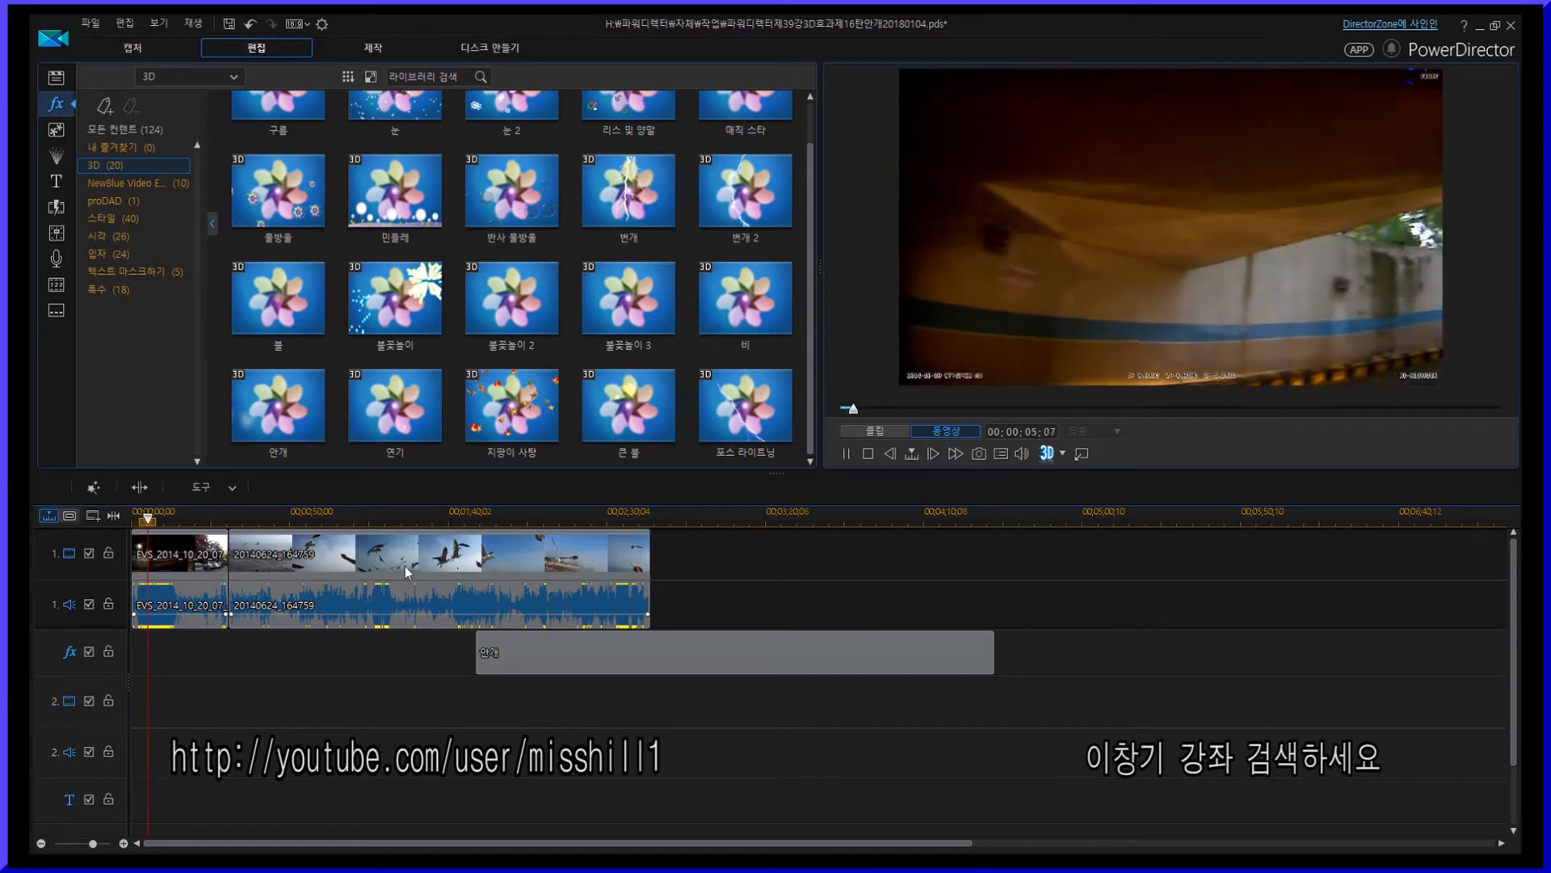
left_click_drag(152, 521, 255, 521)
key("space")
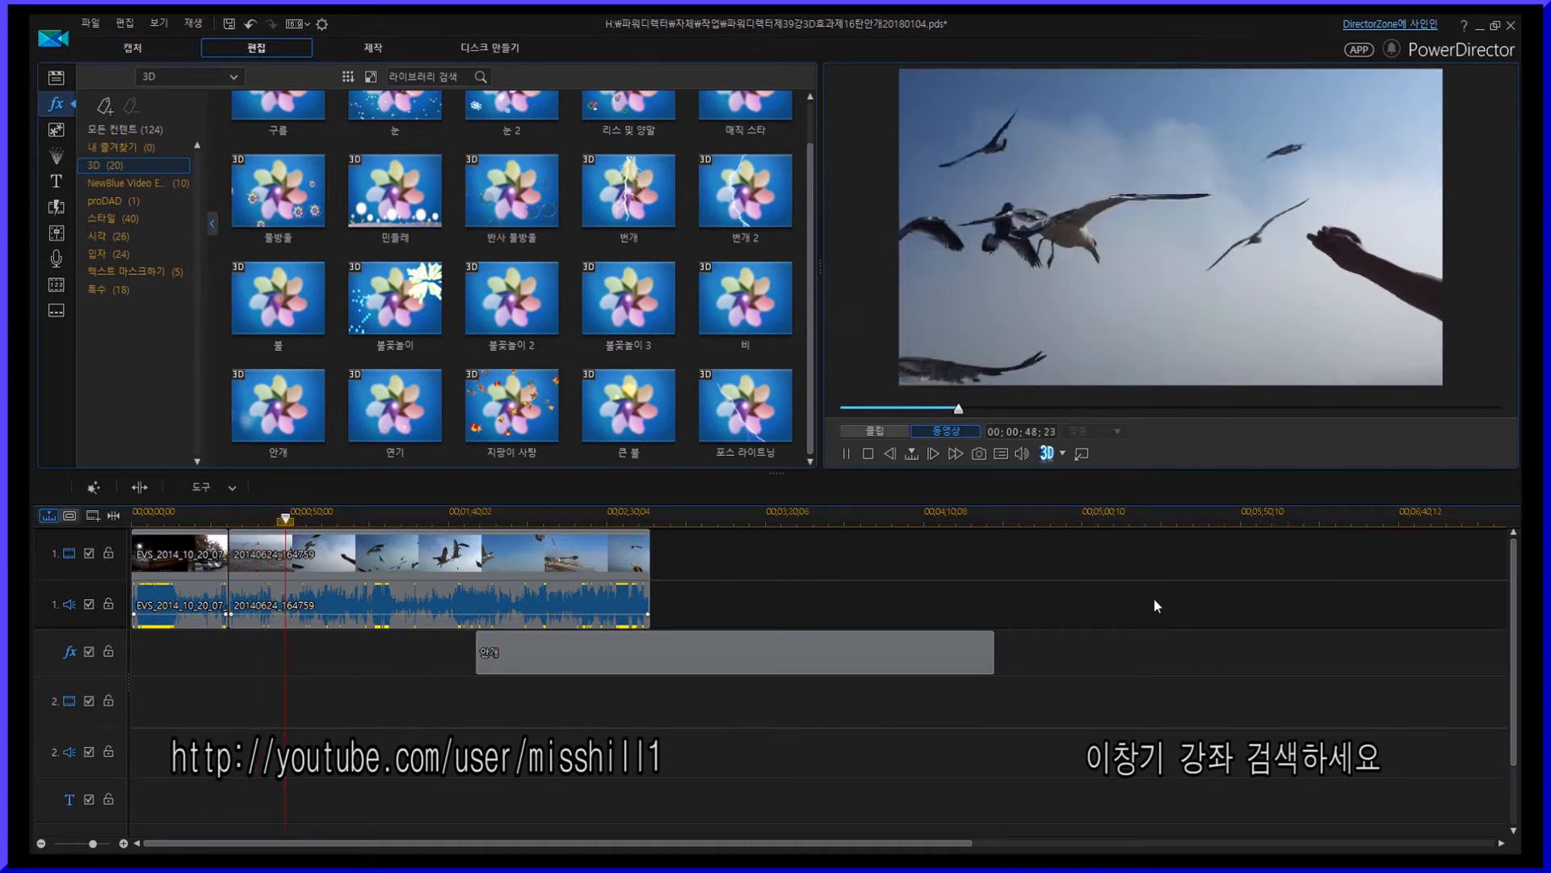
left_click_drag(804, 651, 466, 648)
- Open the 만개 effect's keyframe settings and add keyframes near 00:00:28 with speed 41, direction 65 and 3D depth -37
double_click(466, 651)
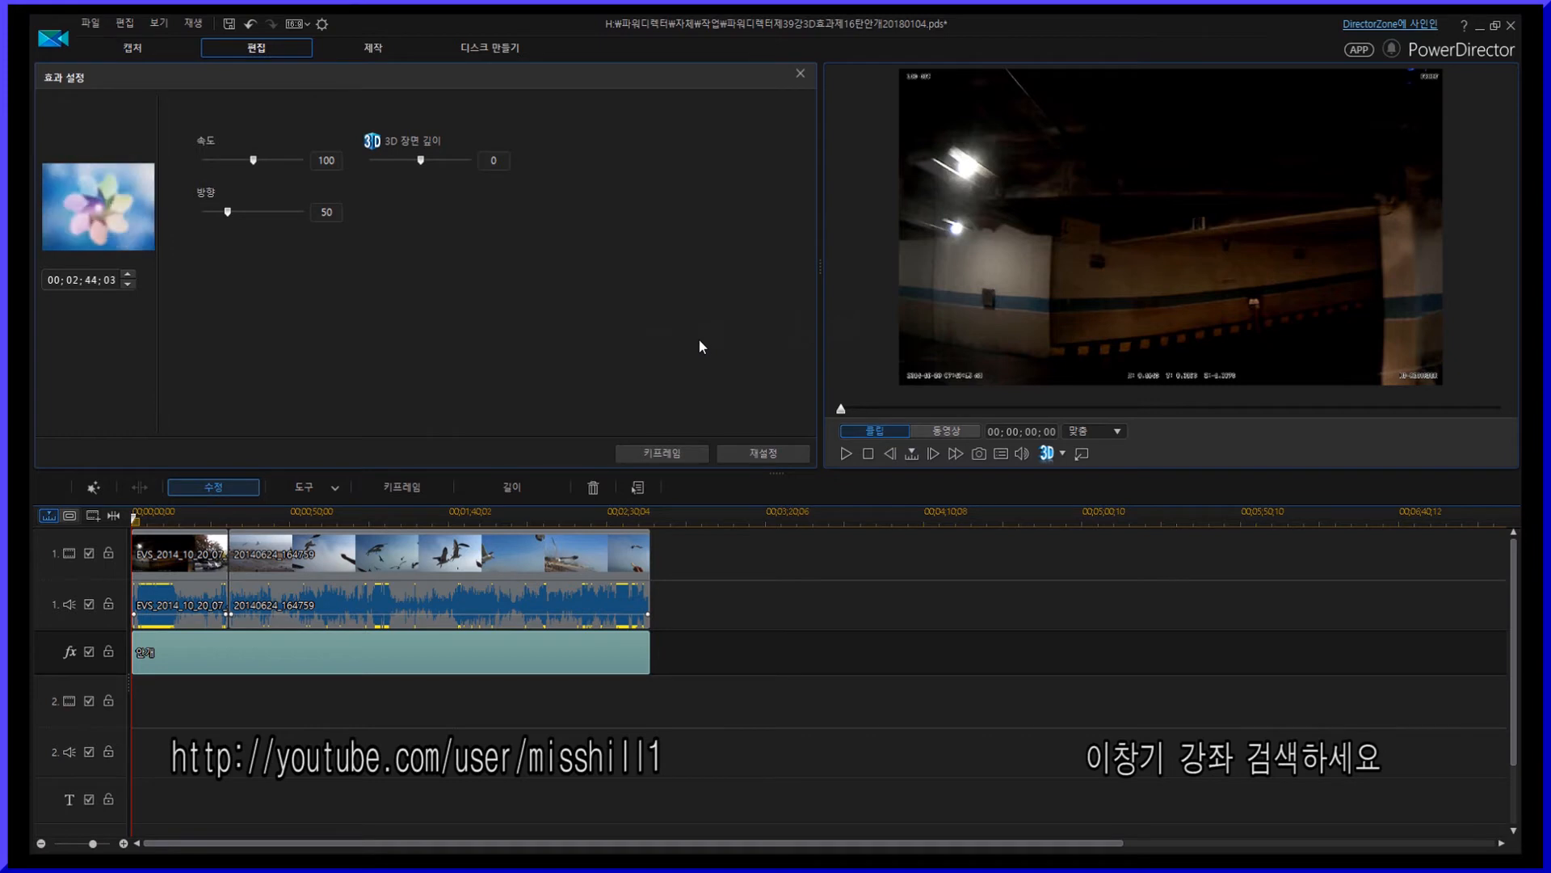
left_click(673, 455)
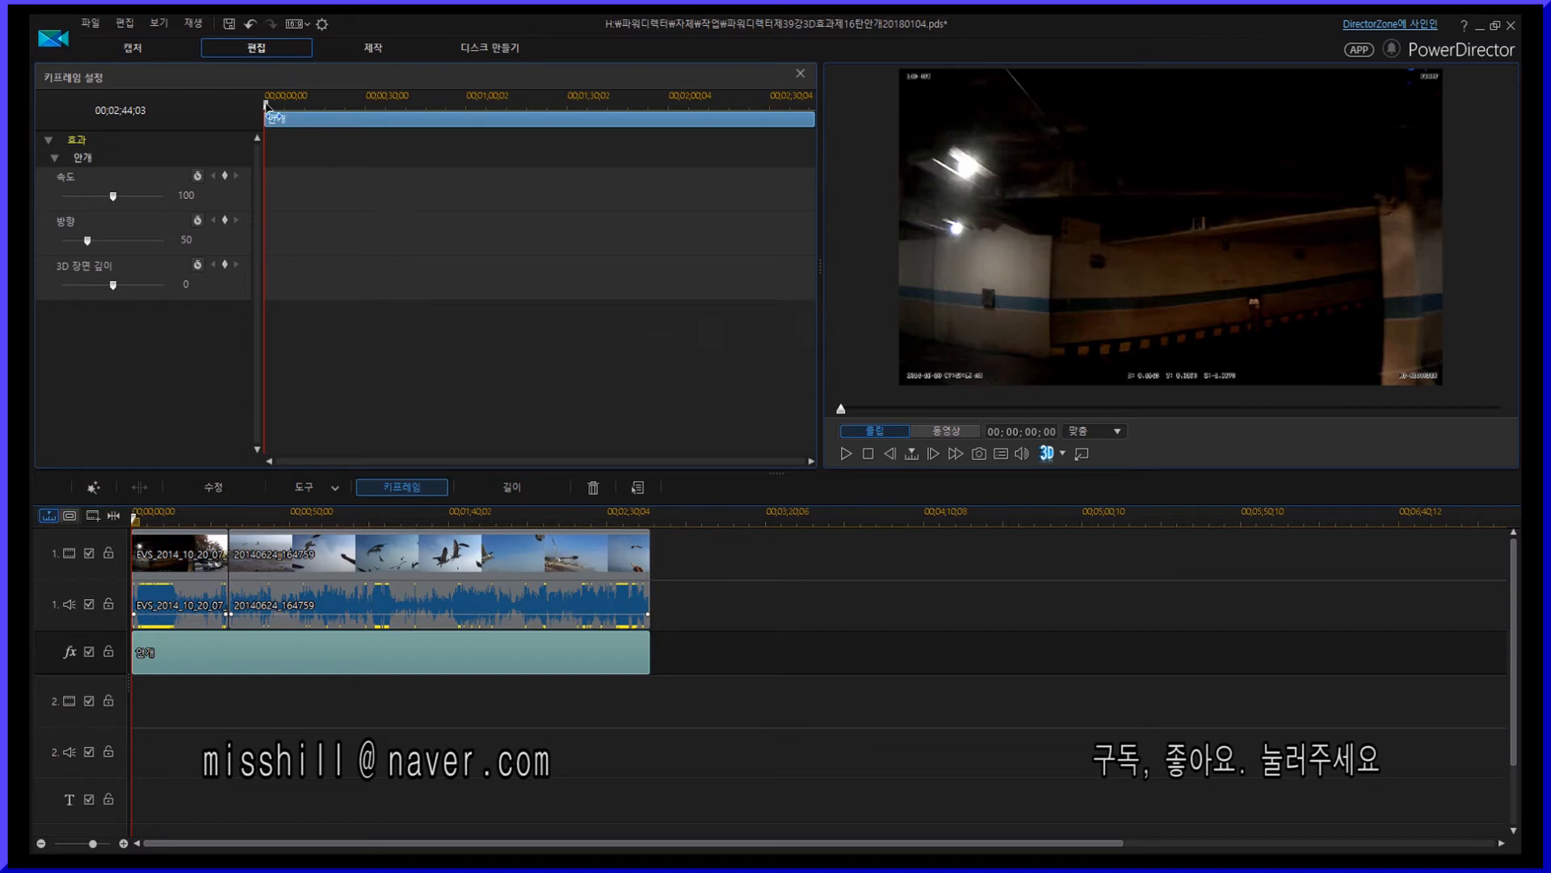
left_click_drag(266, 104, 363, 106)
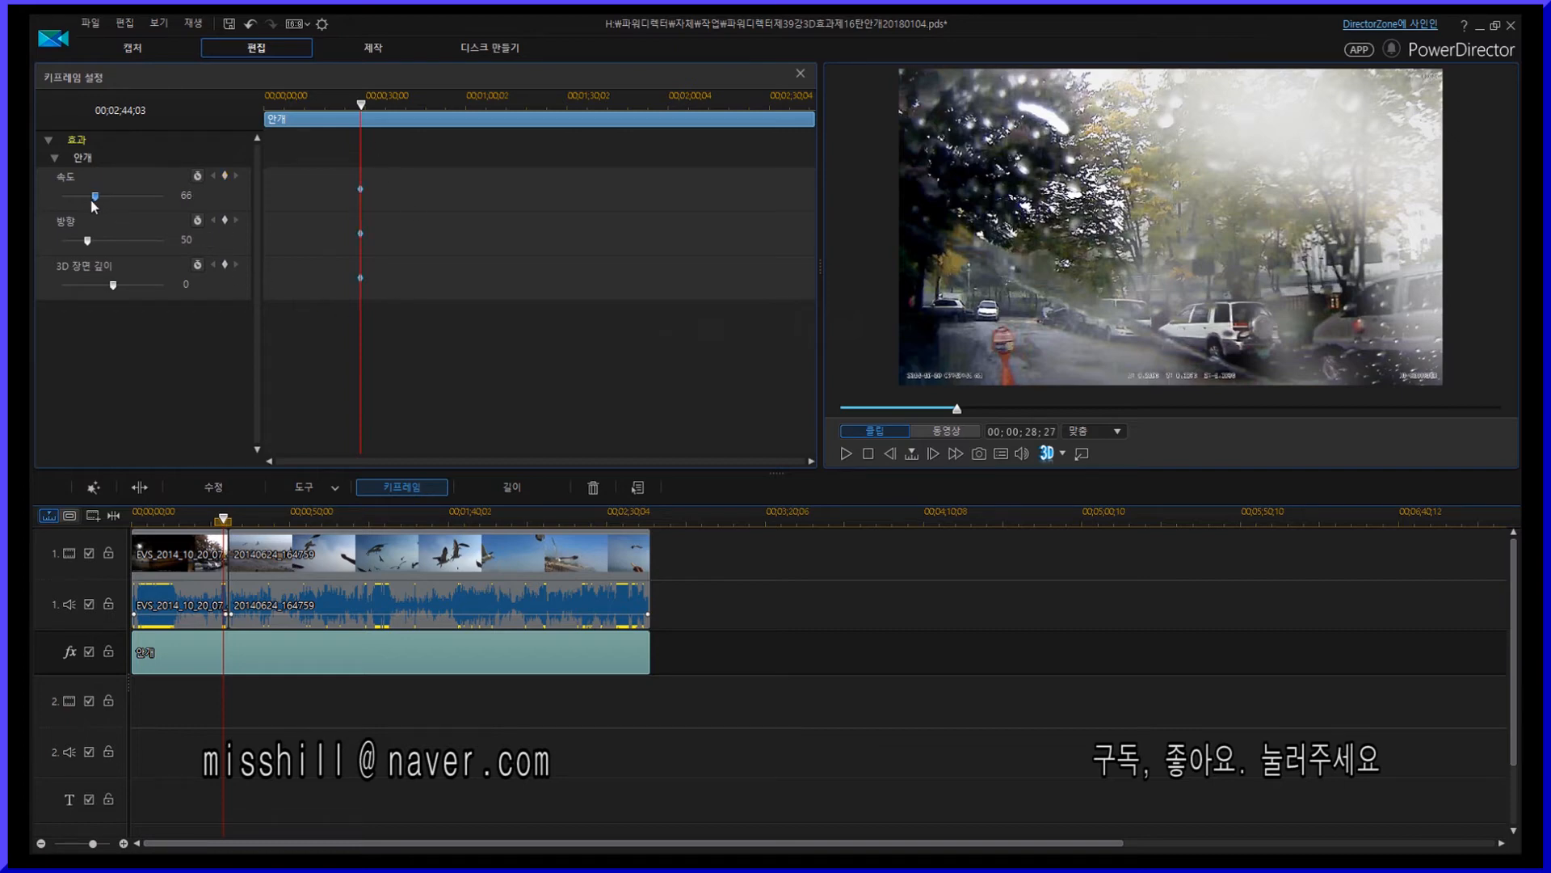
left_click_drag(91, 198, 82, 200)
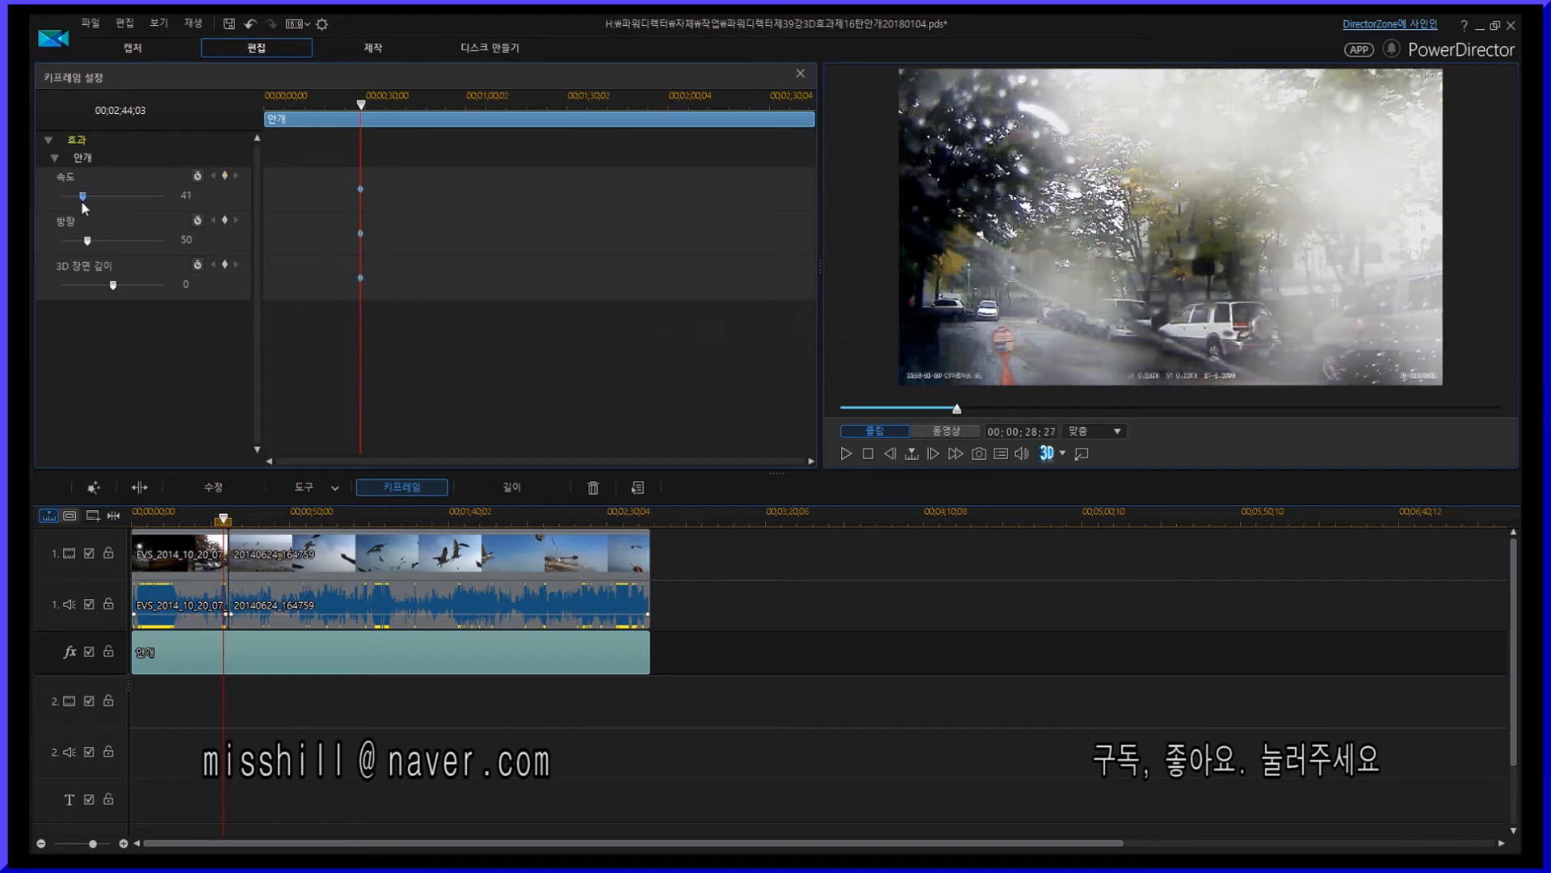
left_click(105, 241)
left_click(114, 285)
left_click_drag(113, 285, 94, 288)
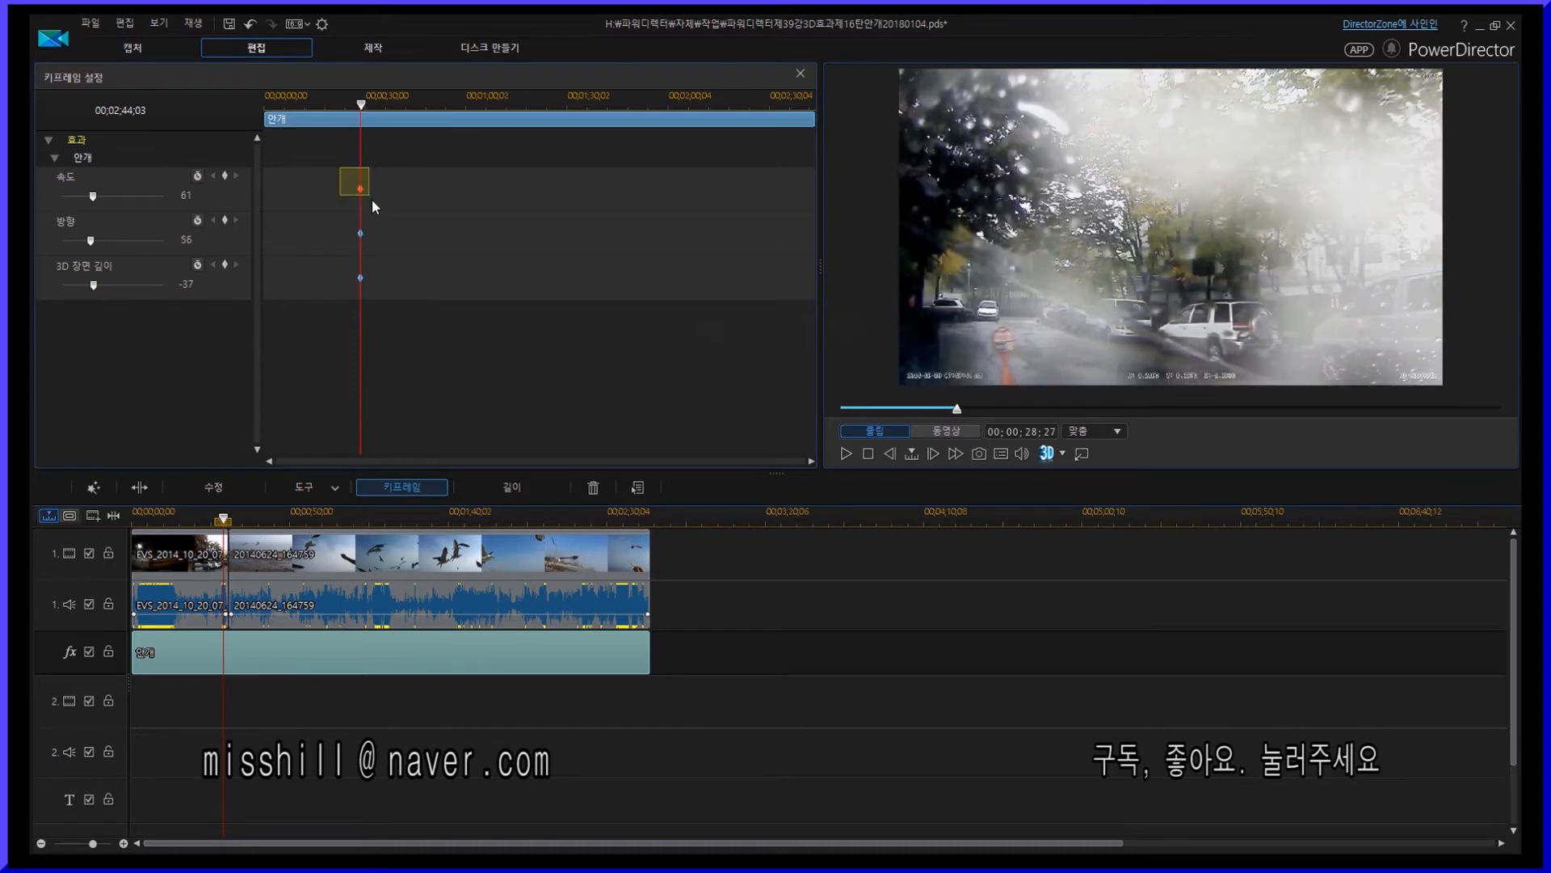
- Move the new keyframes to the start of the effect and preview the playback
left_click_drag(371, 200, 403, 336)
left_click_drag(360, 279, 250, 283)
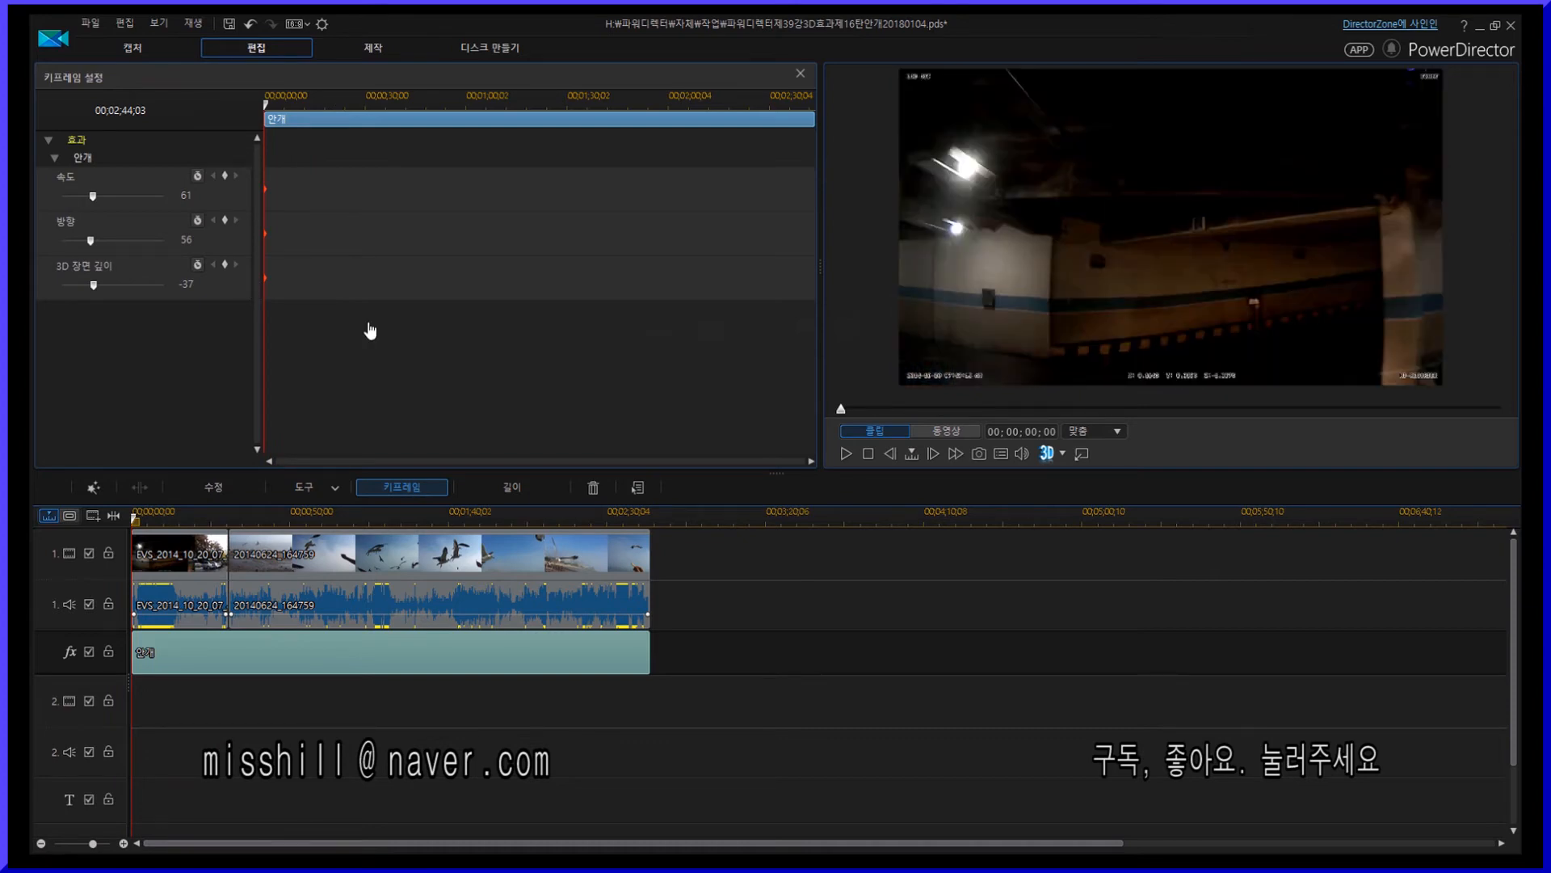
key("space")
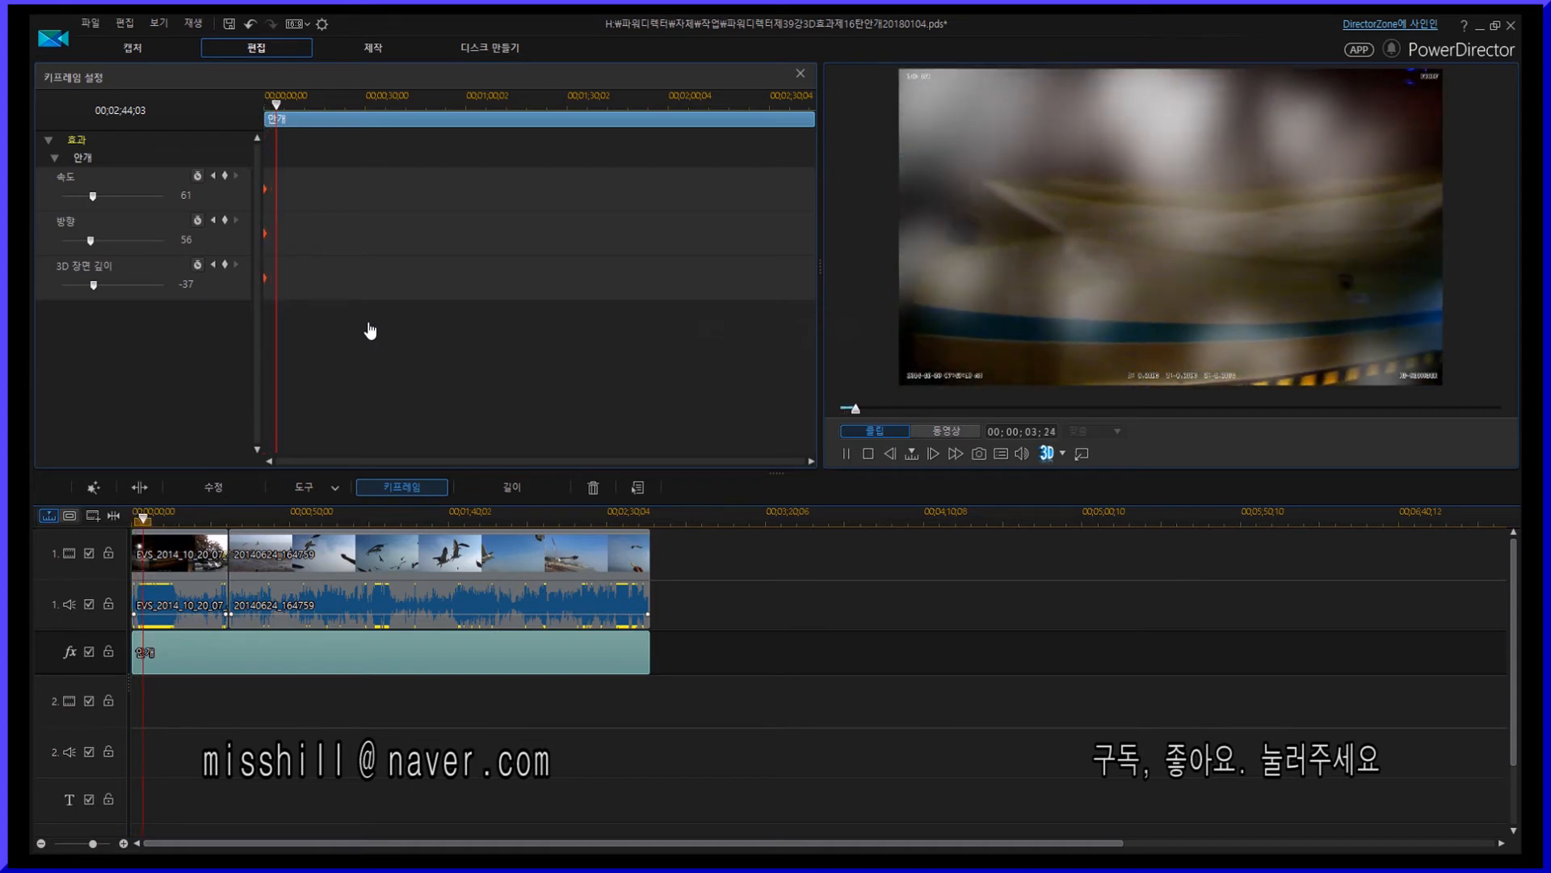
key("space")
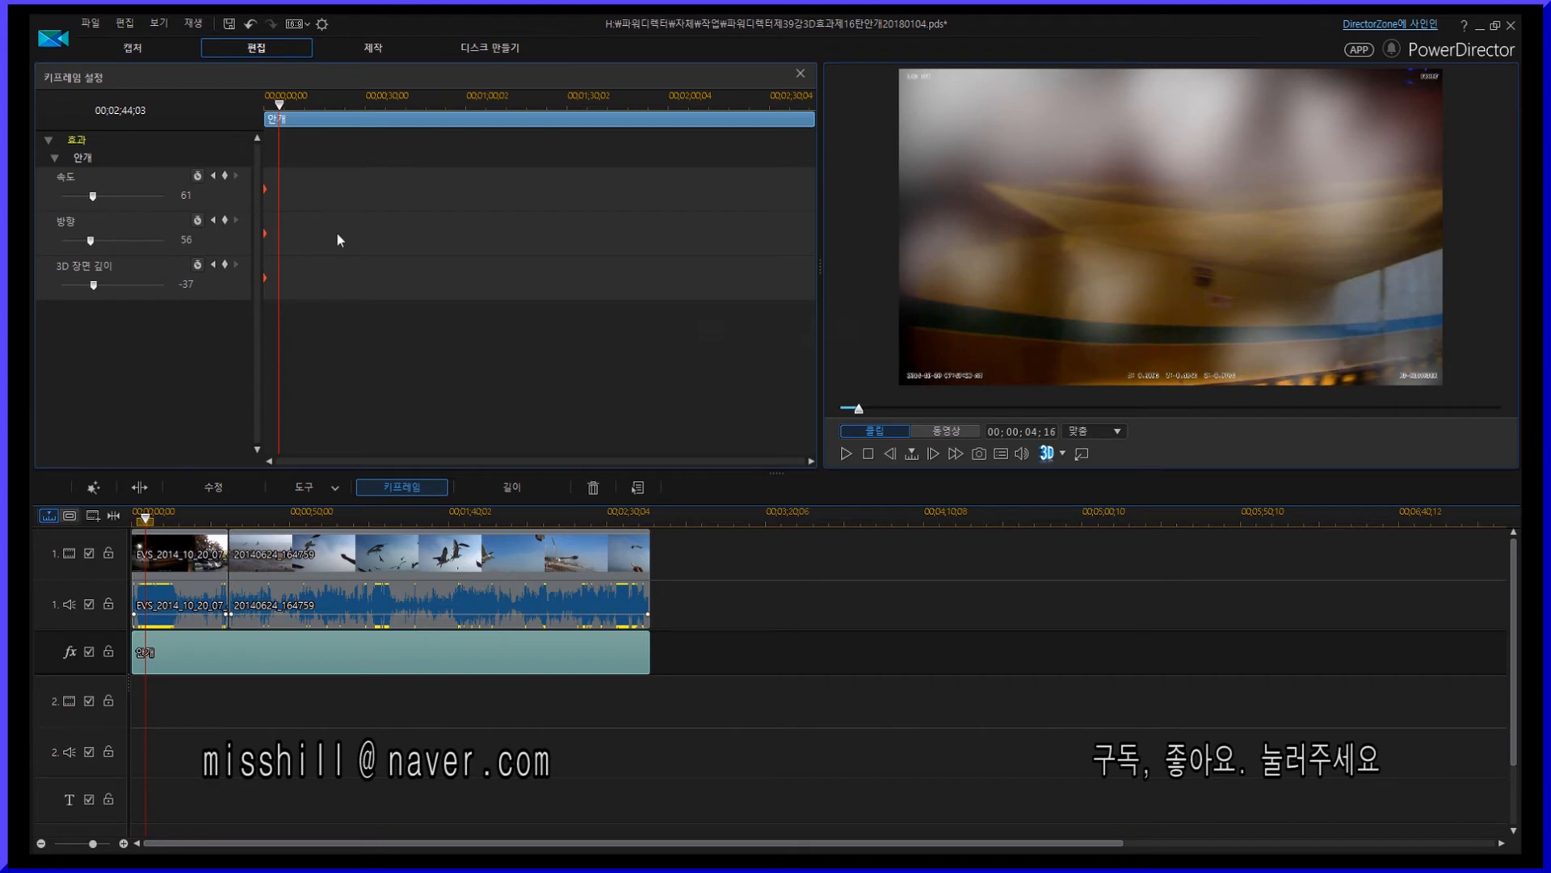
- Add keyframes at about 00:00:31 with speed 153, direction 160 and 3D depth 54, and preview playback
left_click_drag(279, 103, 371, 113)
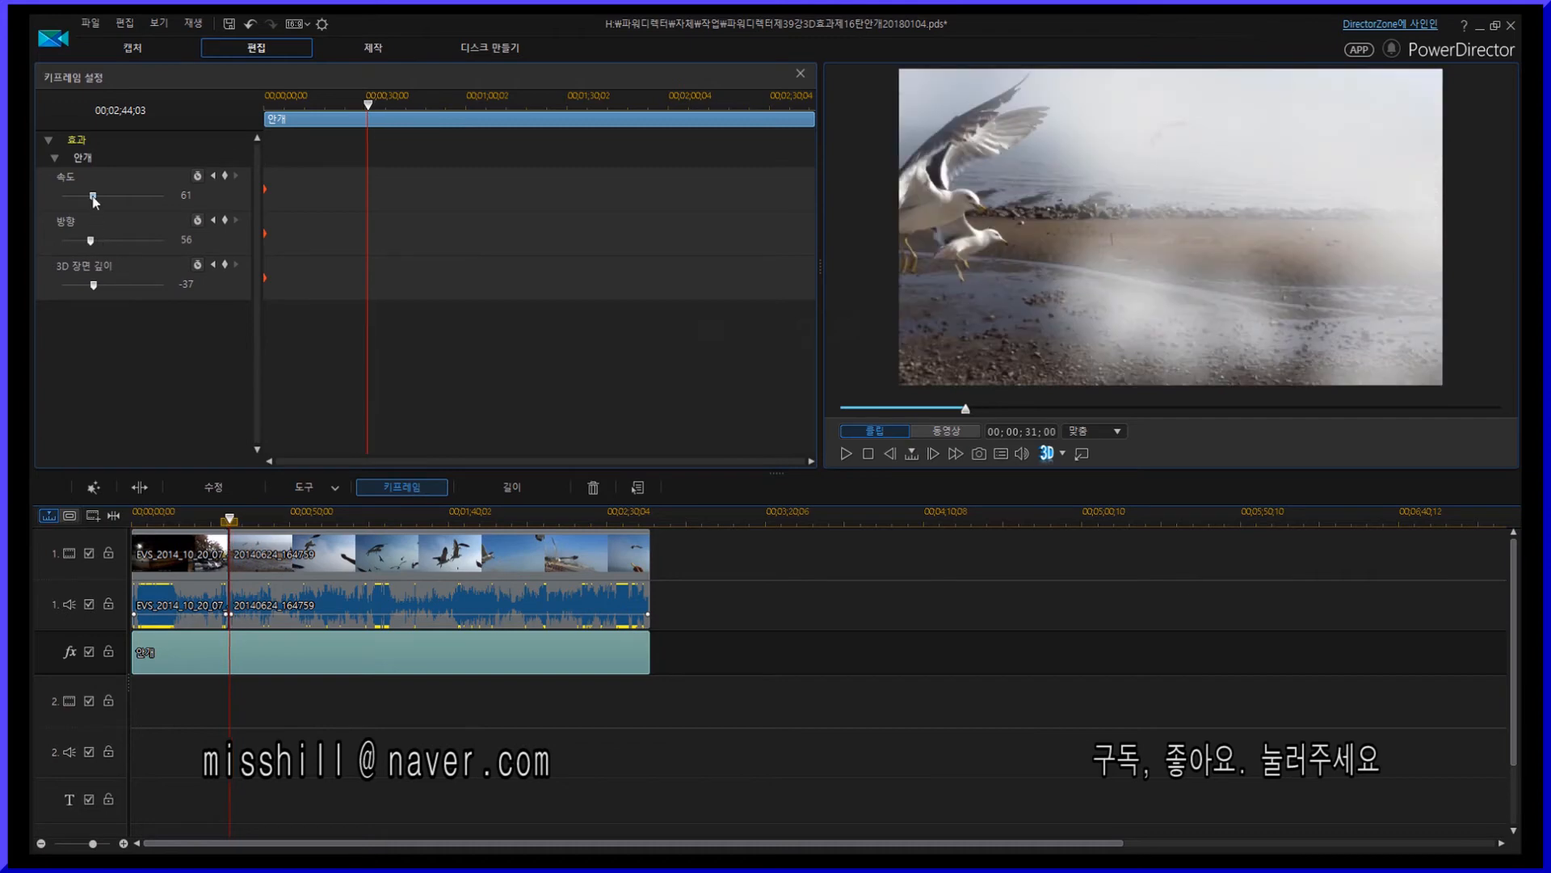
left_click_drag(93, 198, 140, 197)
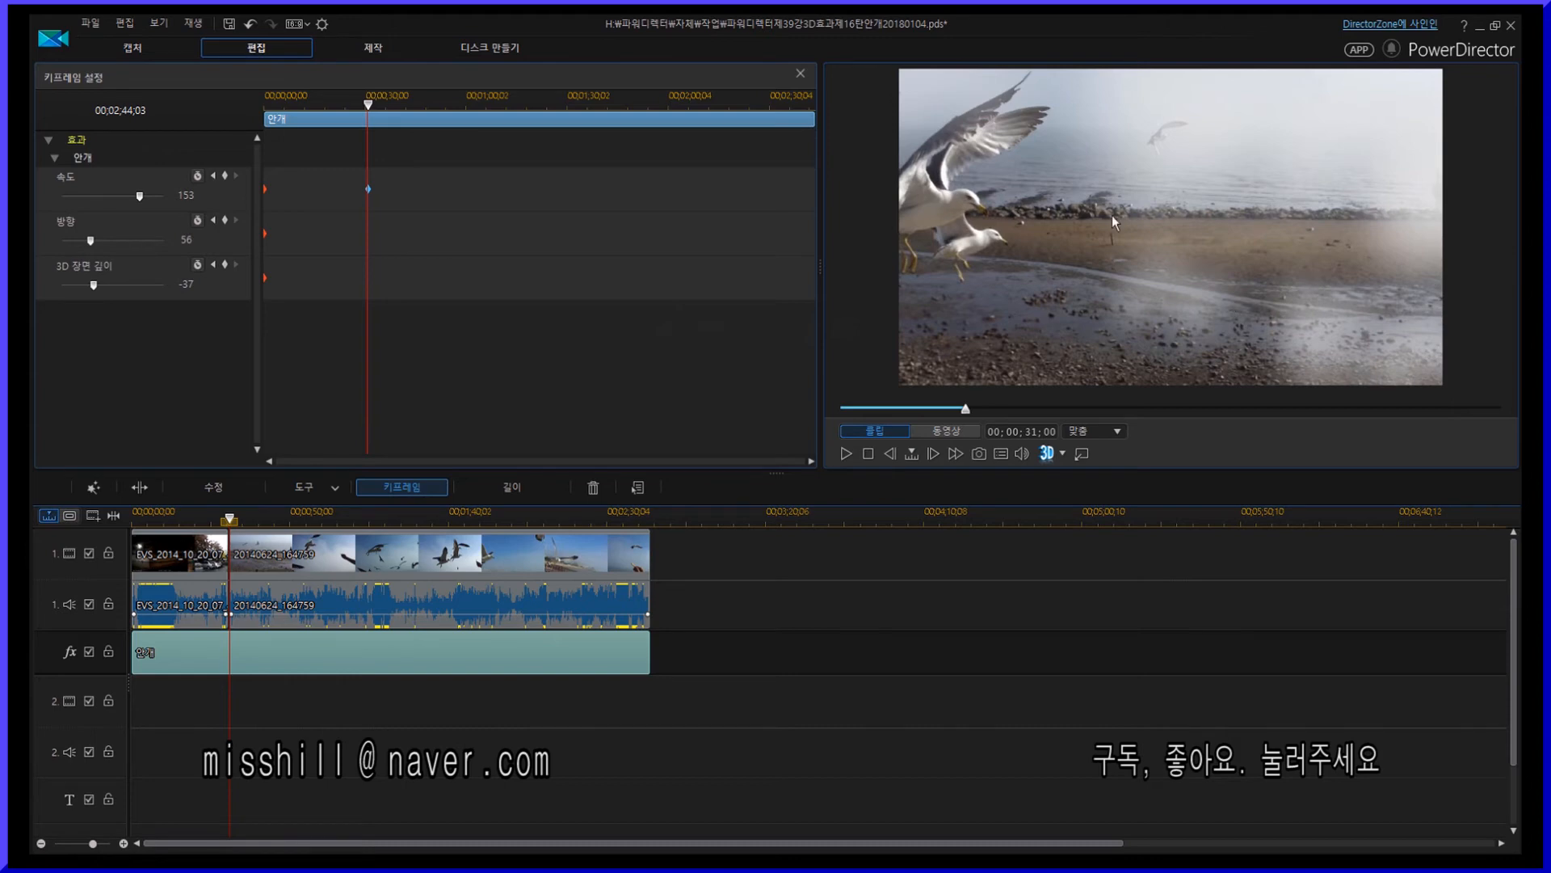
left_click_drag(90, 241, 148, 241)
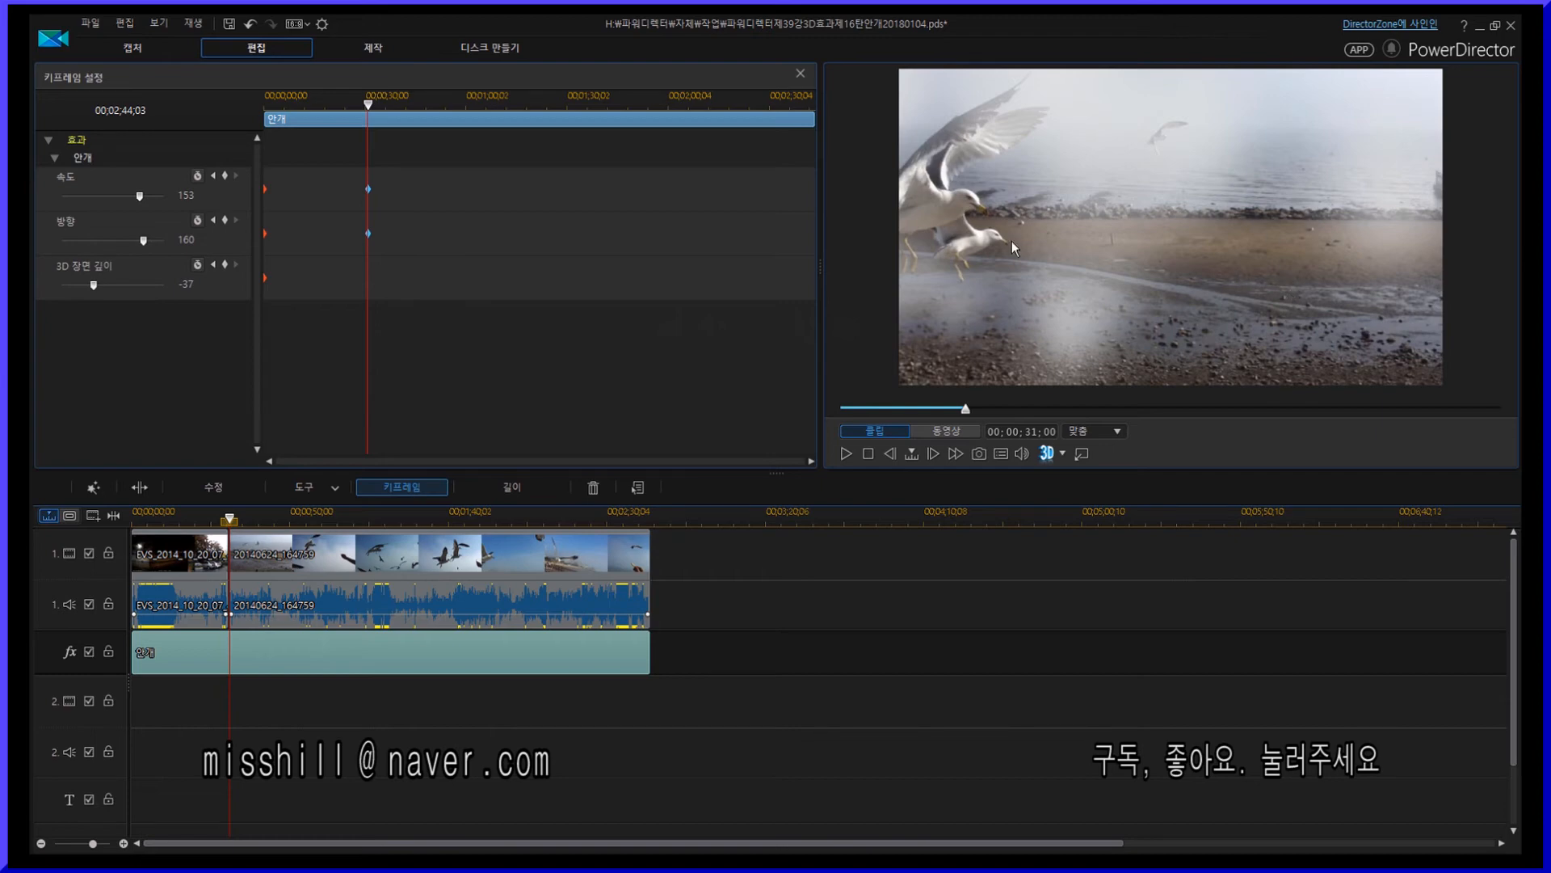
left_click_drag(93, 287, 140, 286)
left_click(352, 109)
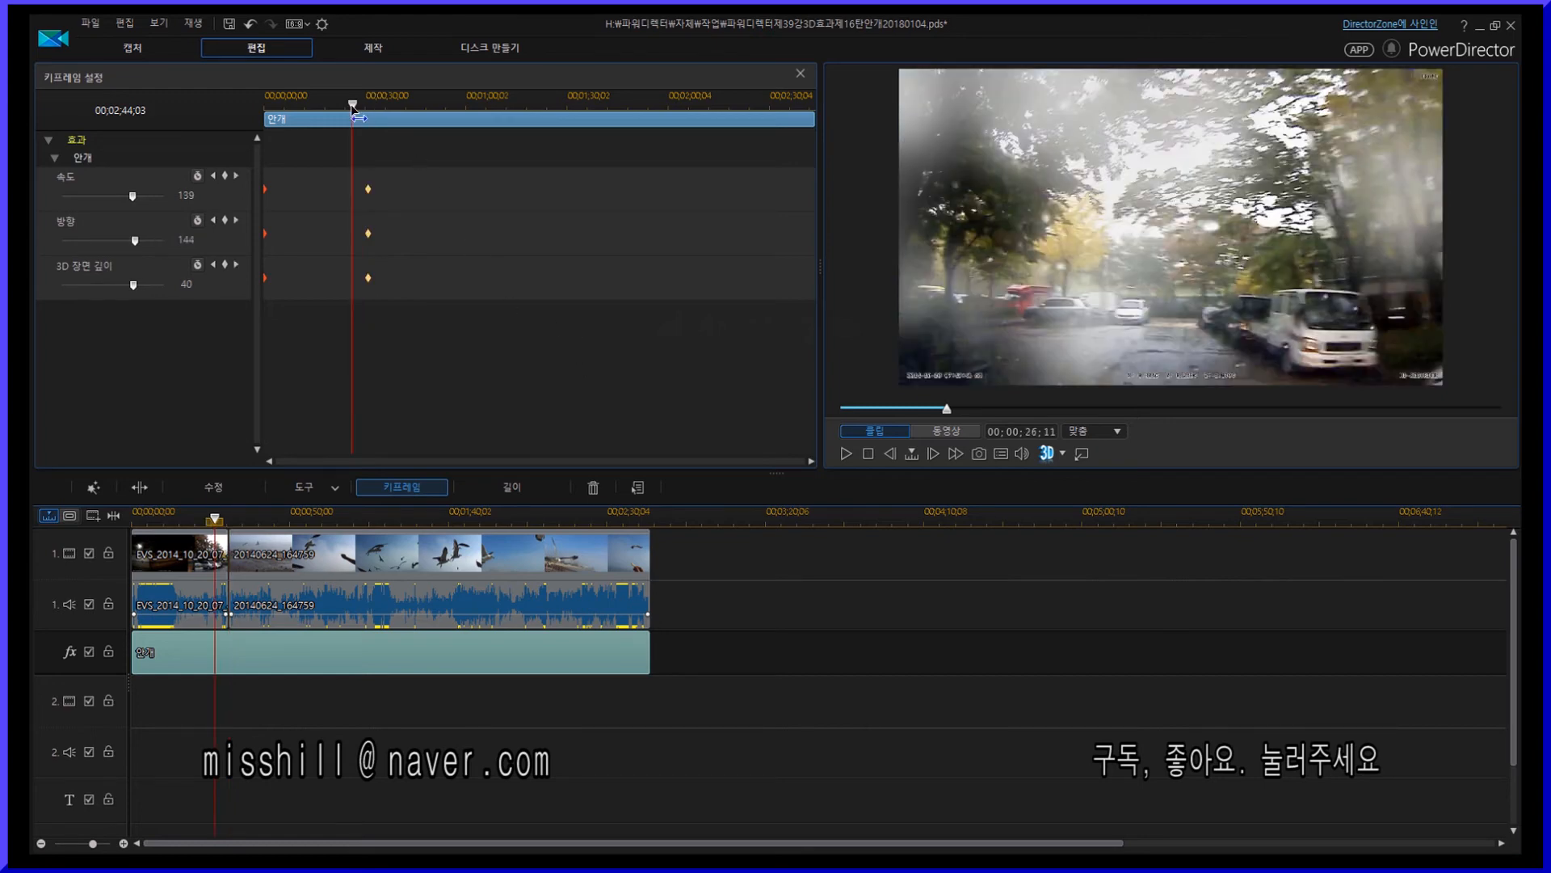
key("space")
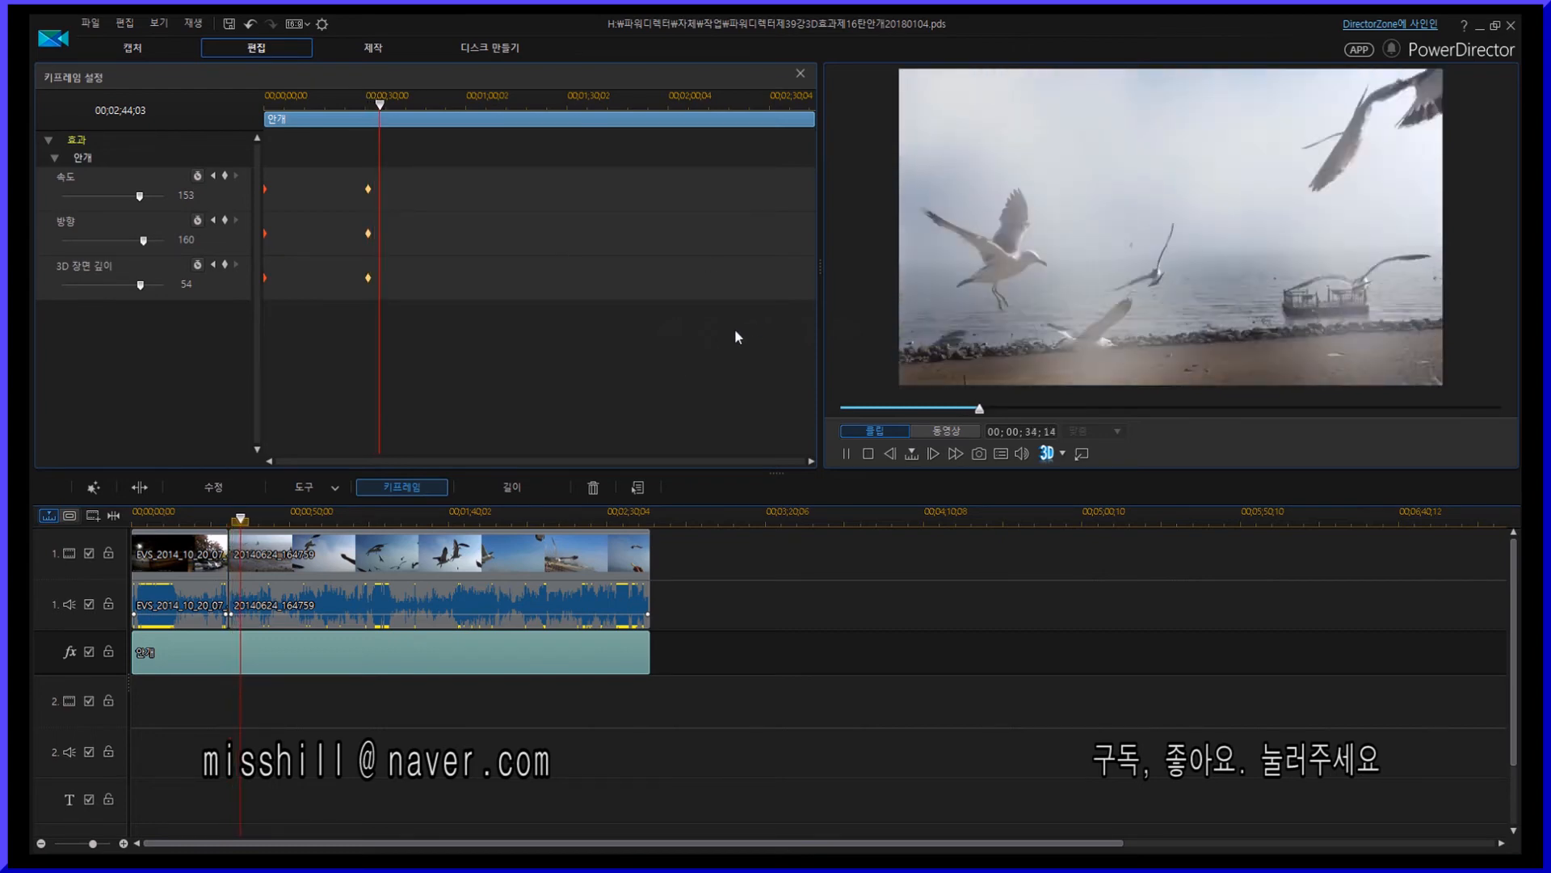
- Add keyframes at about 00:01:12 with speed 32, direction 92 and 3D depth -50
left_click_drag(390, 103, 507, 112)
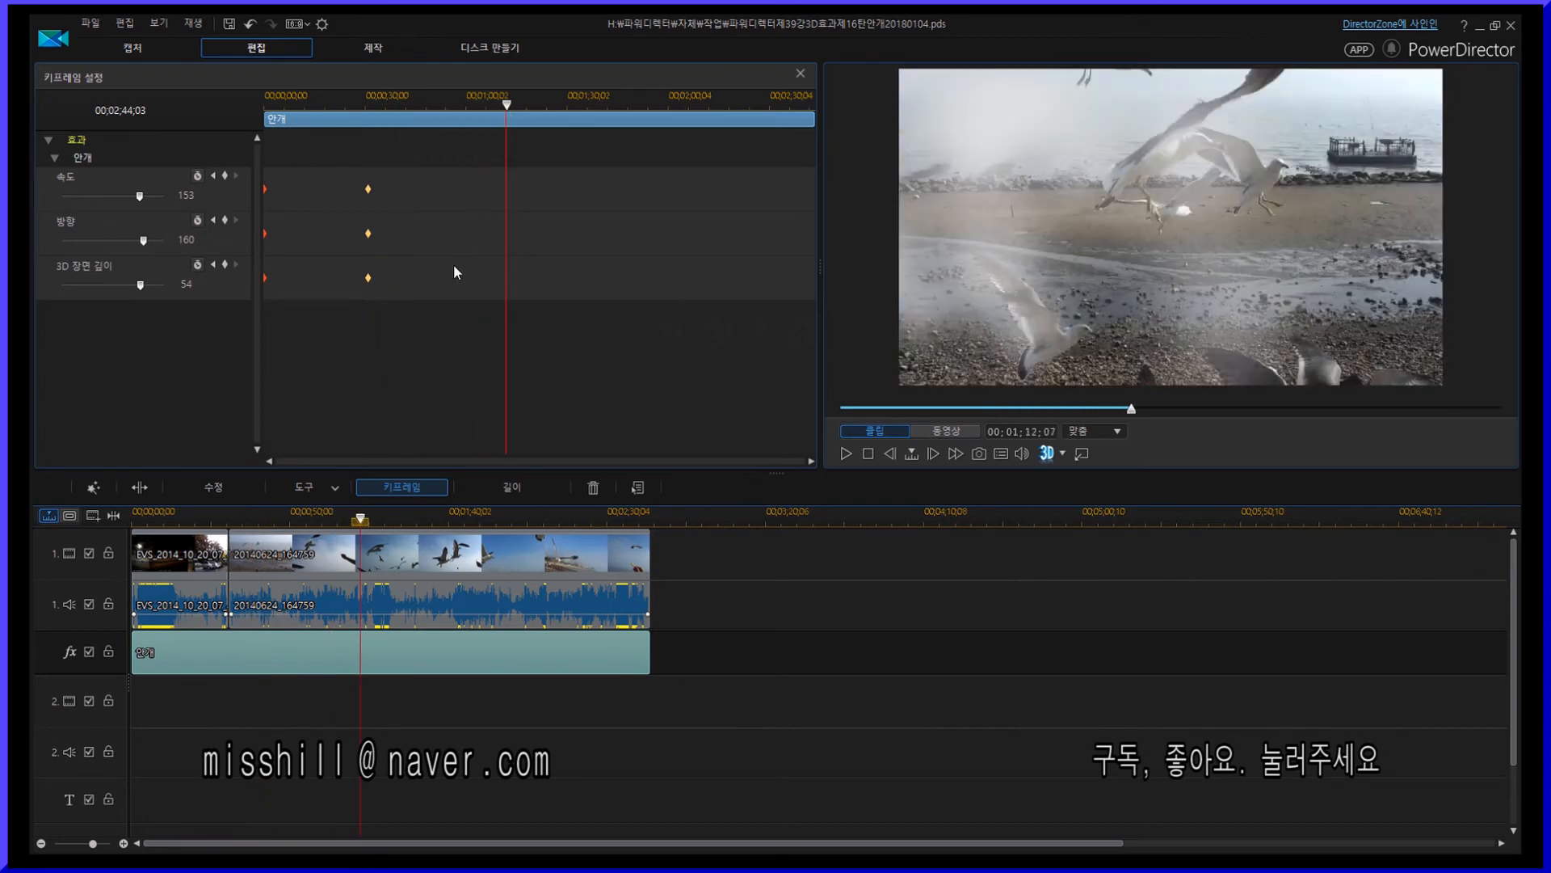
left_click_drag(140, 196, 77, 202)
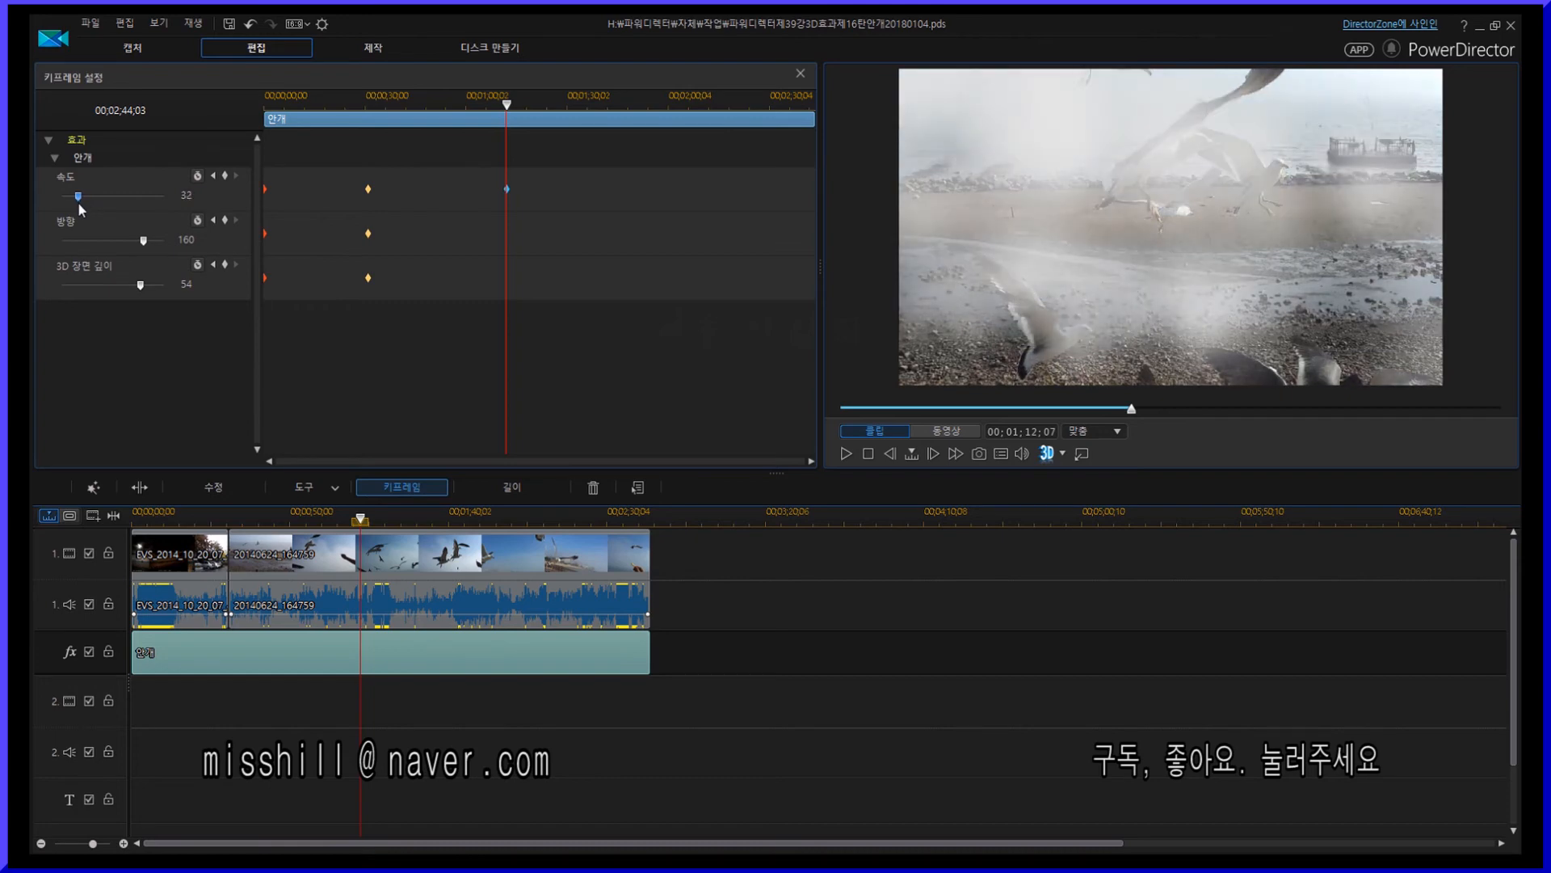
left_click_drag(144, 240, 108, 241)
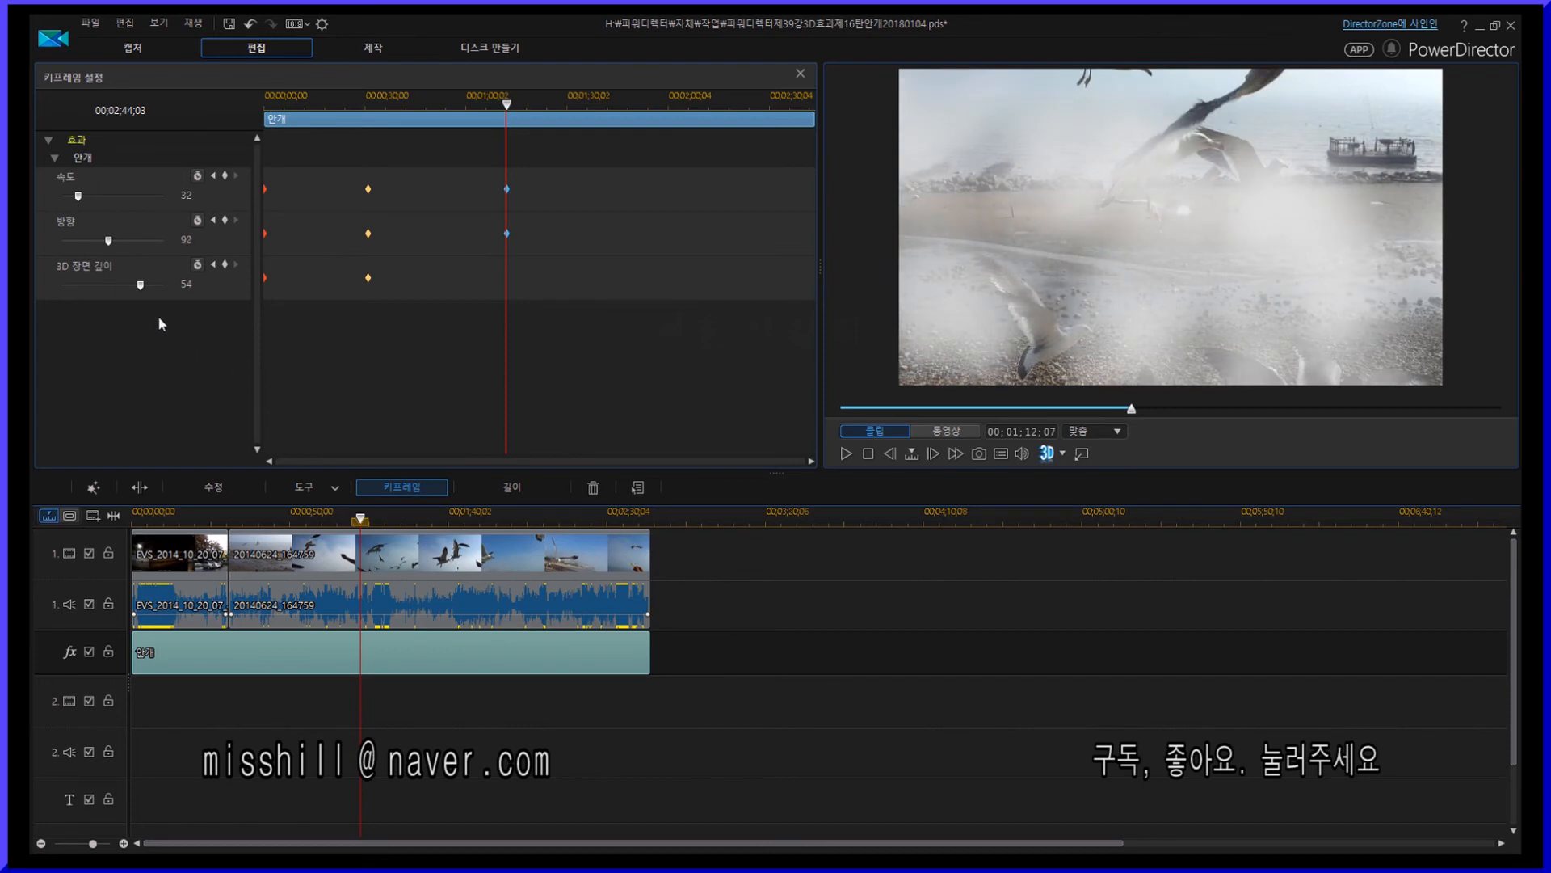
left_click_drag(130, 285, 95, 284)
left_click(509, 101)
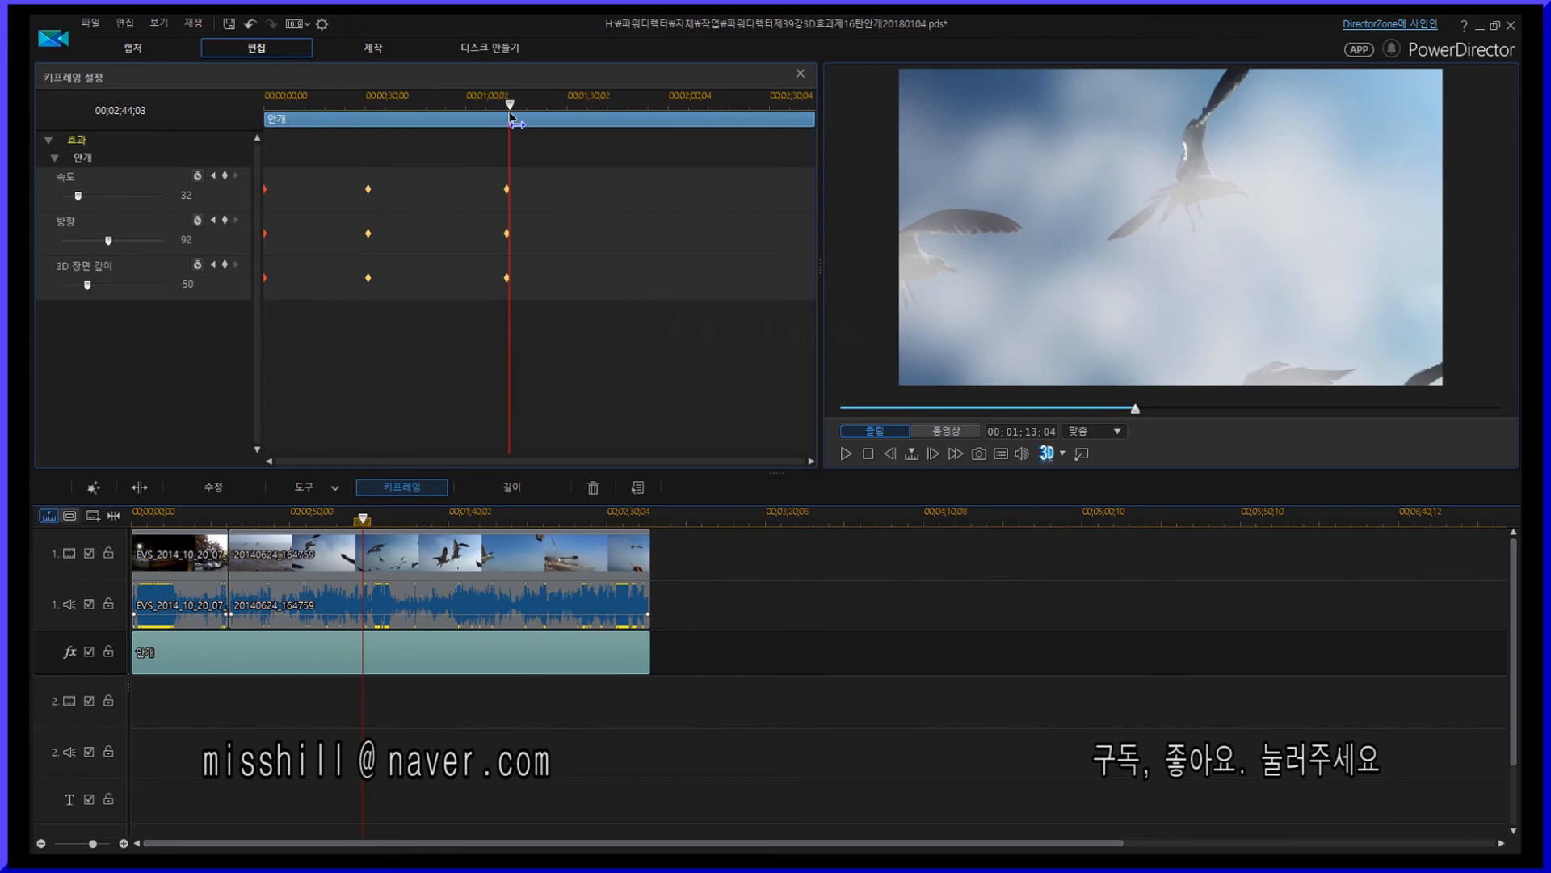
left_click_drag(509, 112, 505, 110)
- Save the project and play back the keyframed effect
left_click(90, 23)
left_click(143, 97)
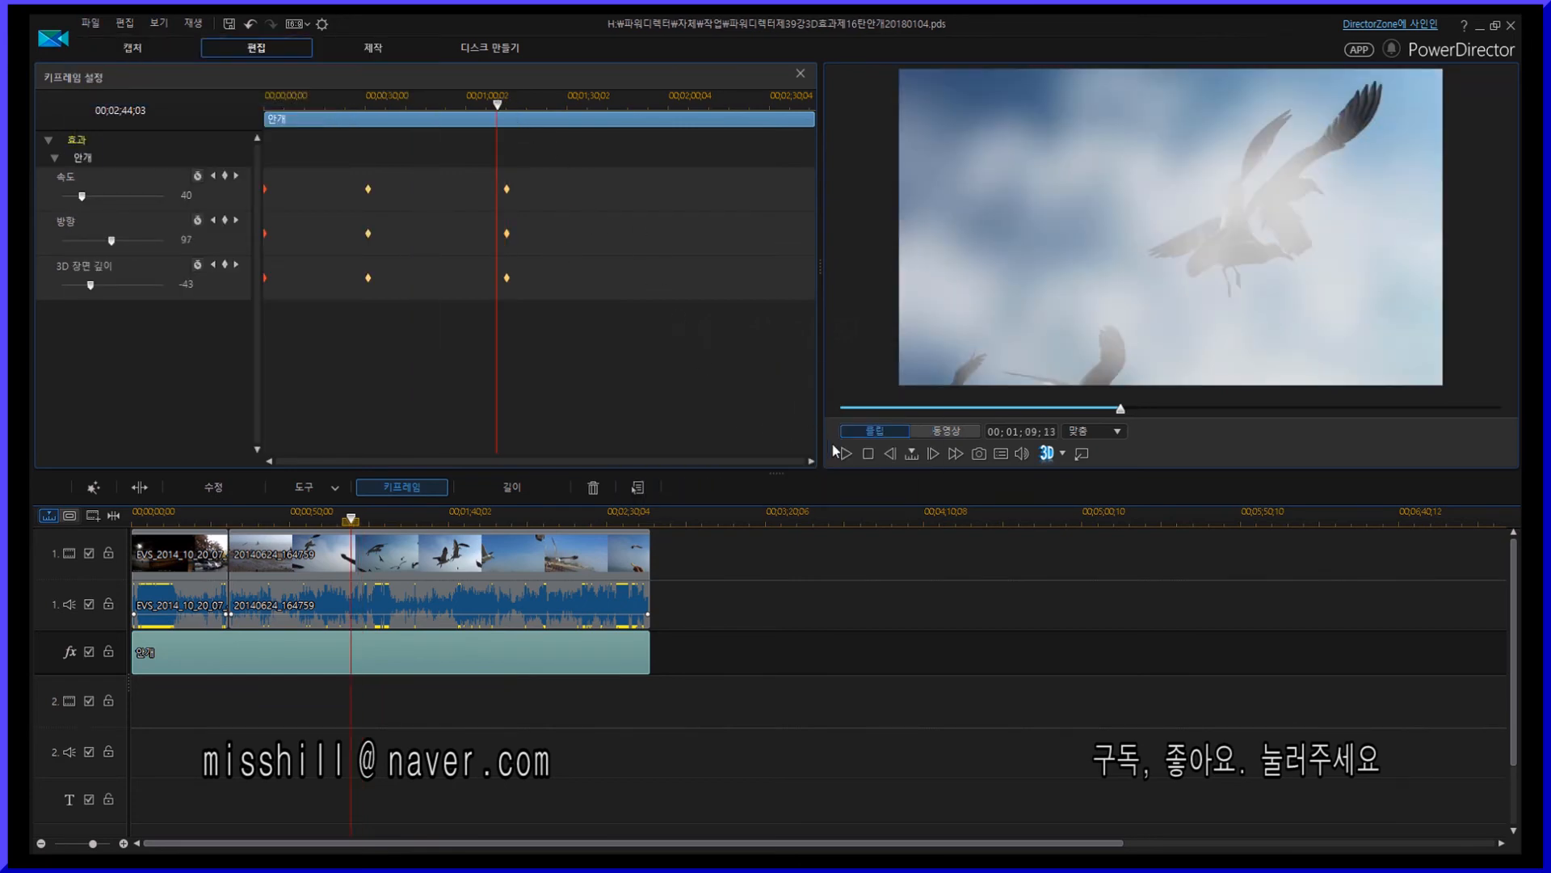
left_click(834, 445)
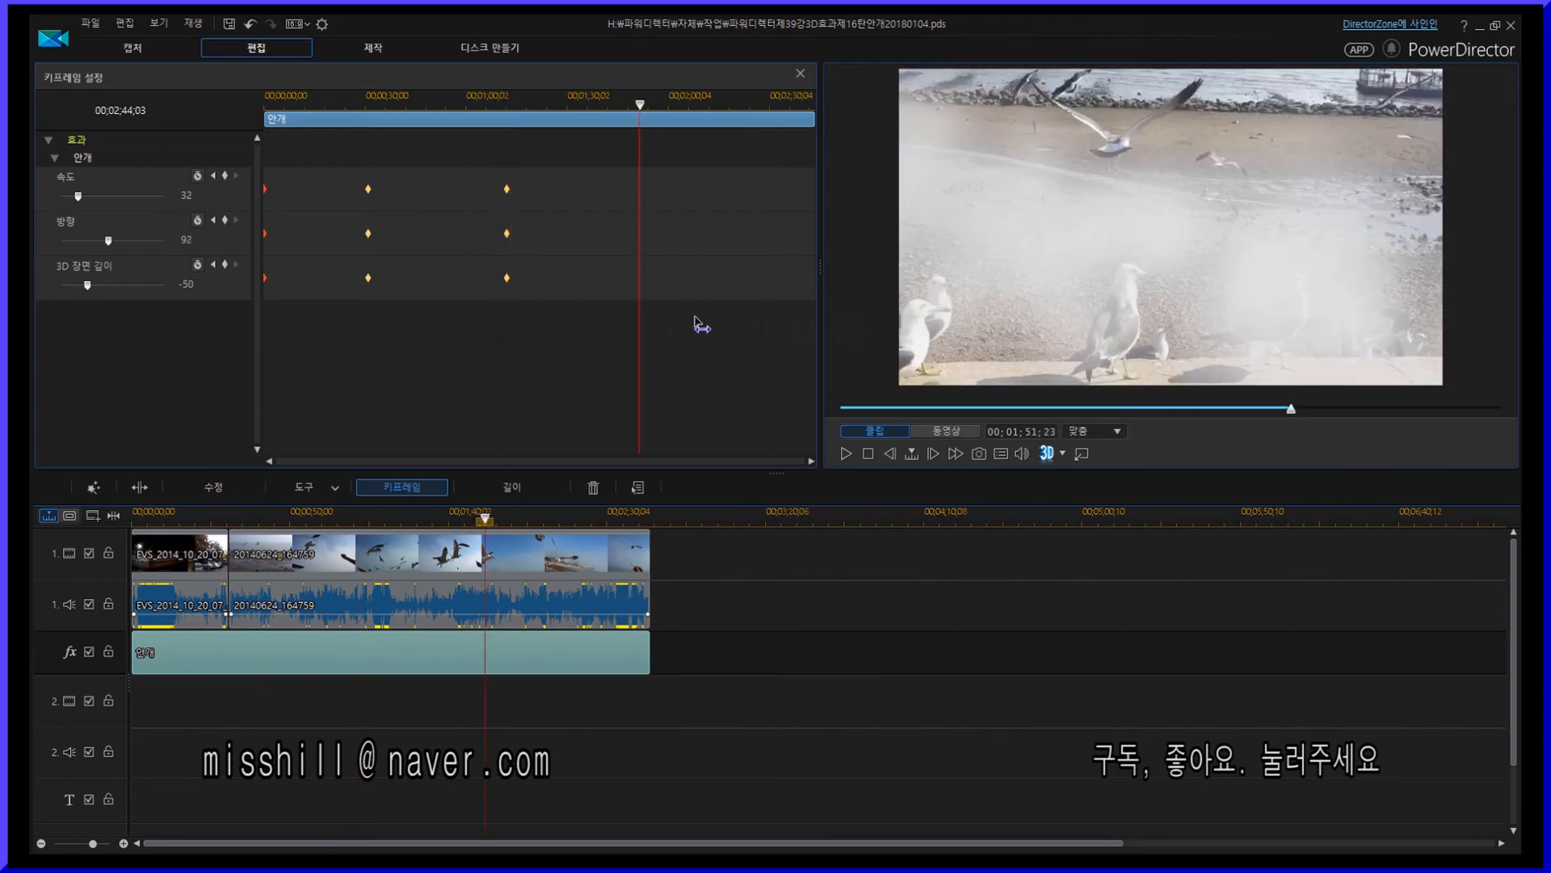
- Add keyframes at about 00:01:51 with speed 99, direction 49 and 3D depth -83, and preview playback
left_click_drag(78, 197, 86, 242)
left_click_drag(88, 285, 71, 285)
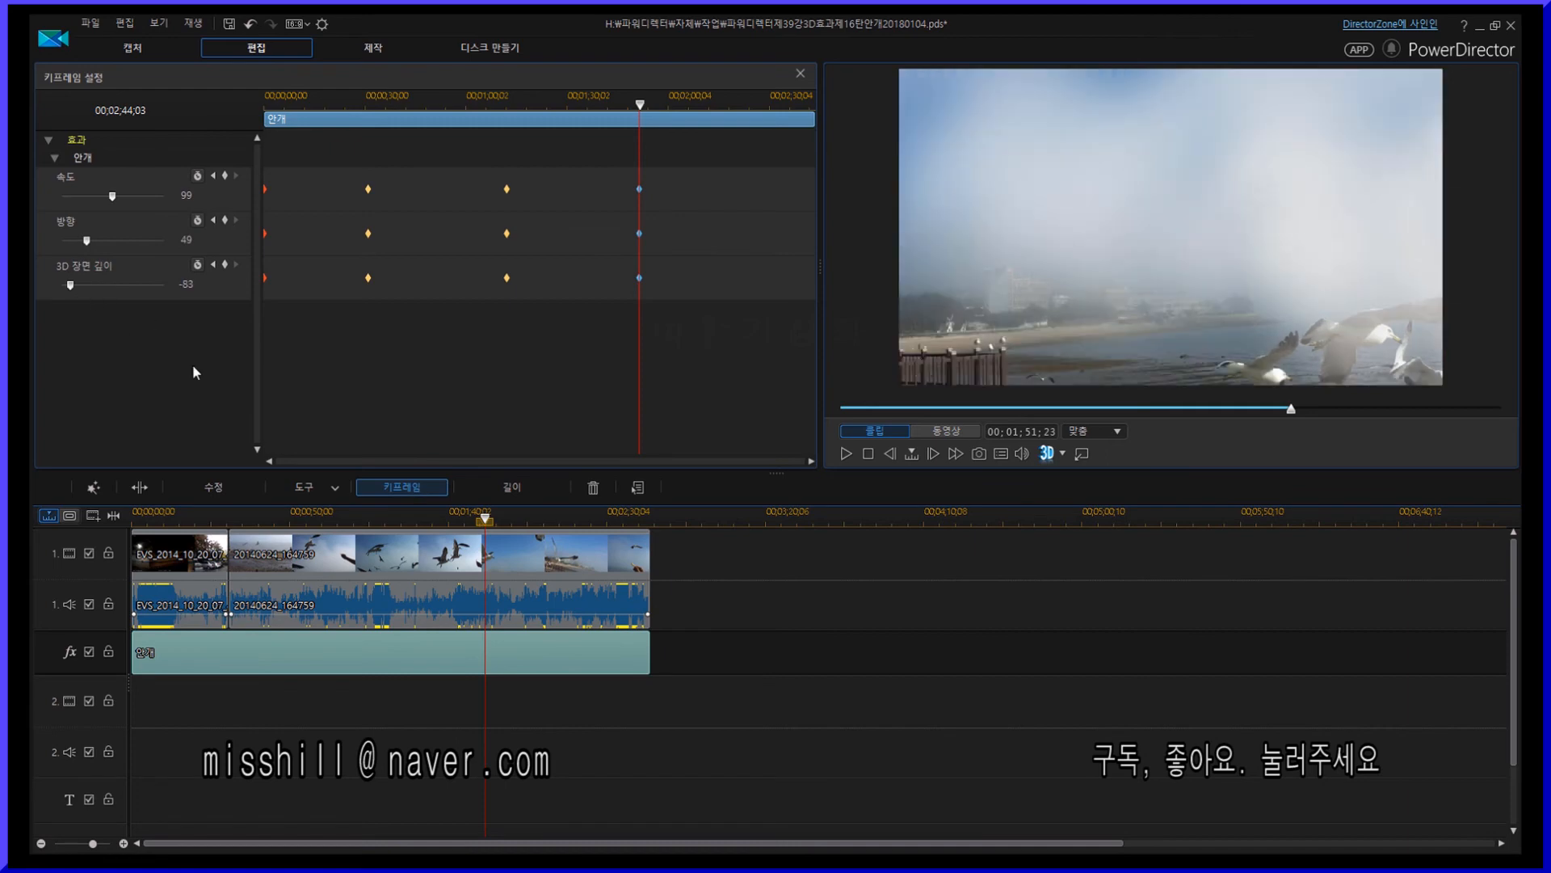
key("space")
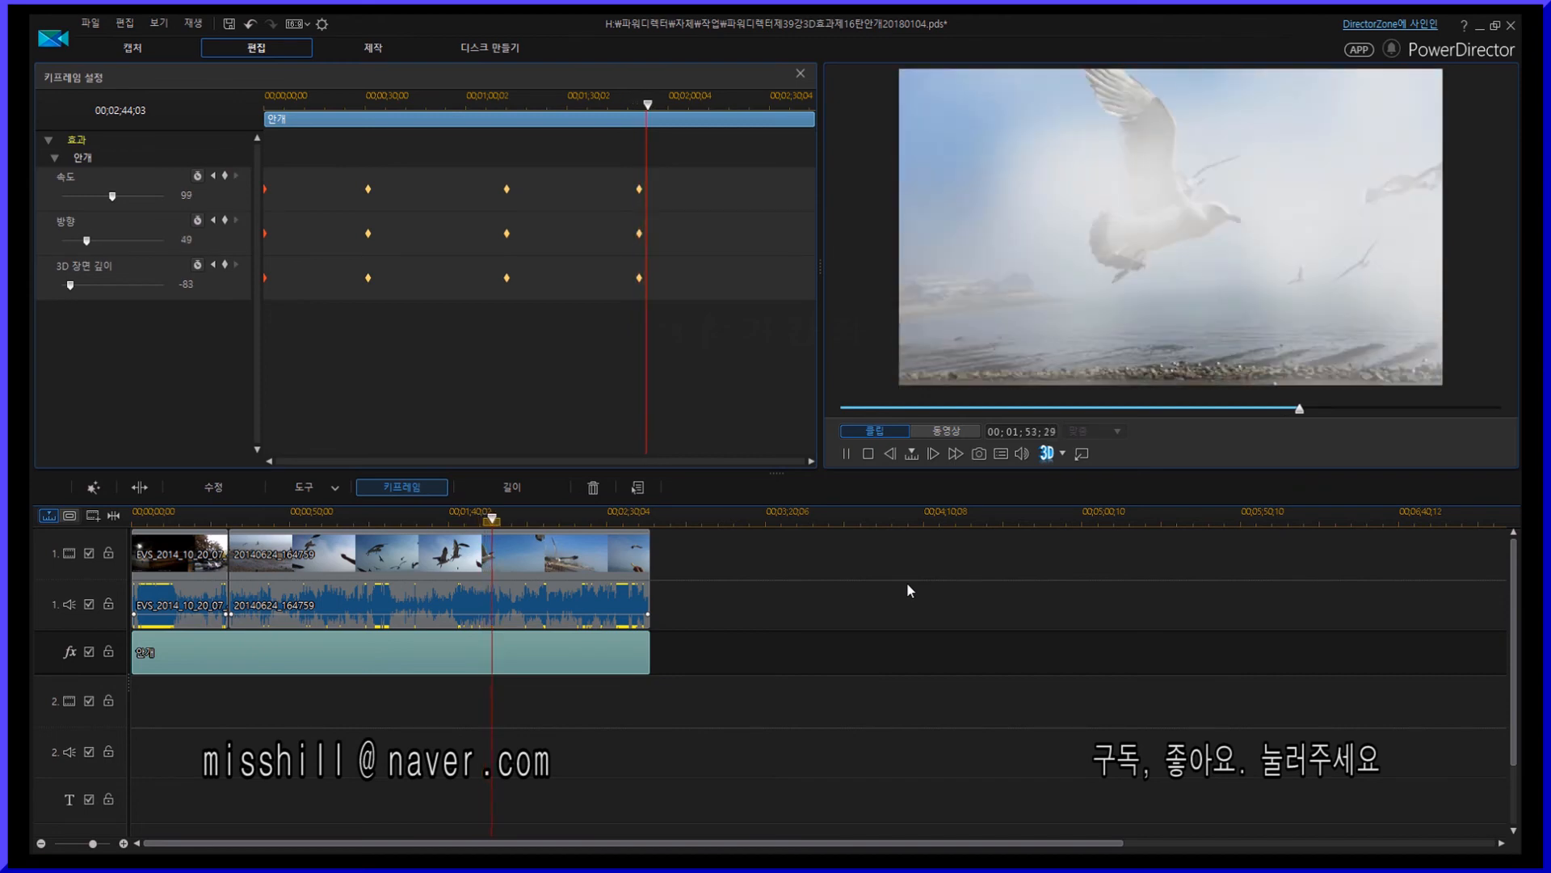
- Stop the preview and save the project
left_click(871, 455)
left_click(91, 23)
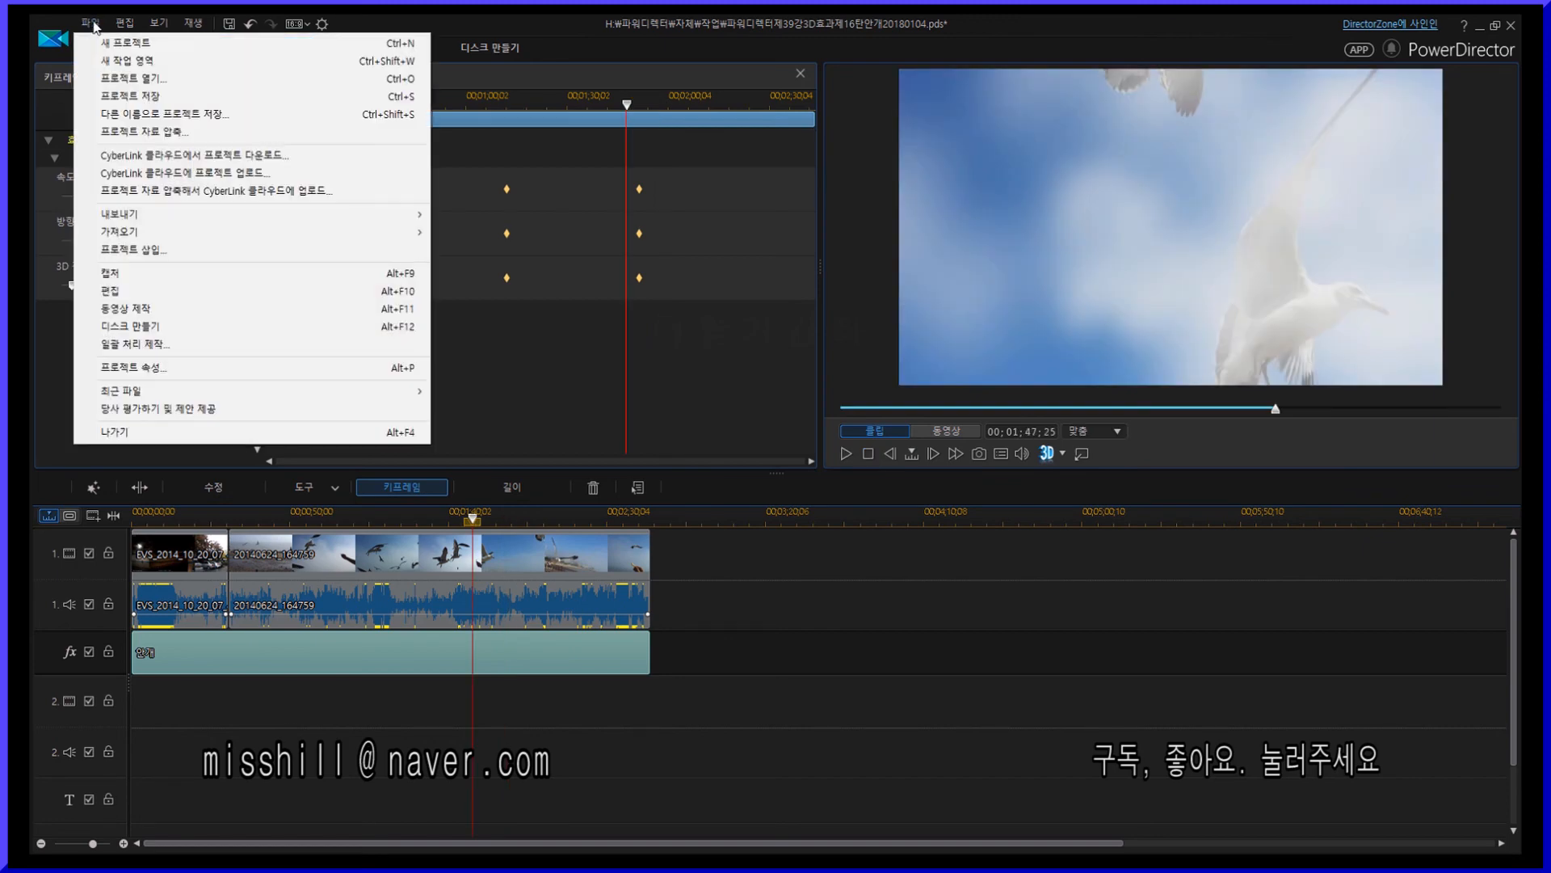
left_click(129, 97)
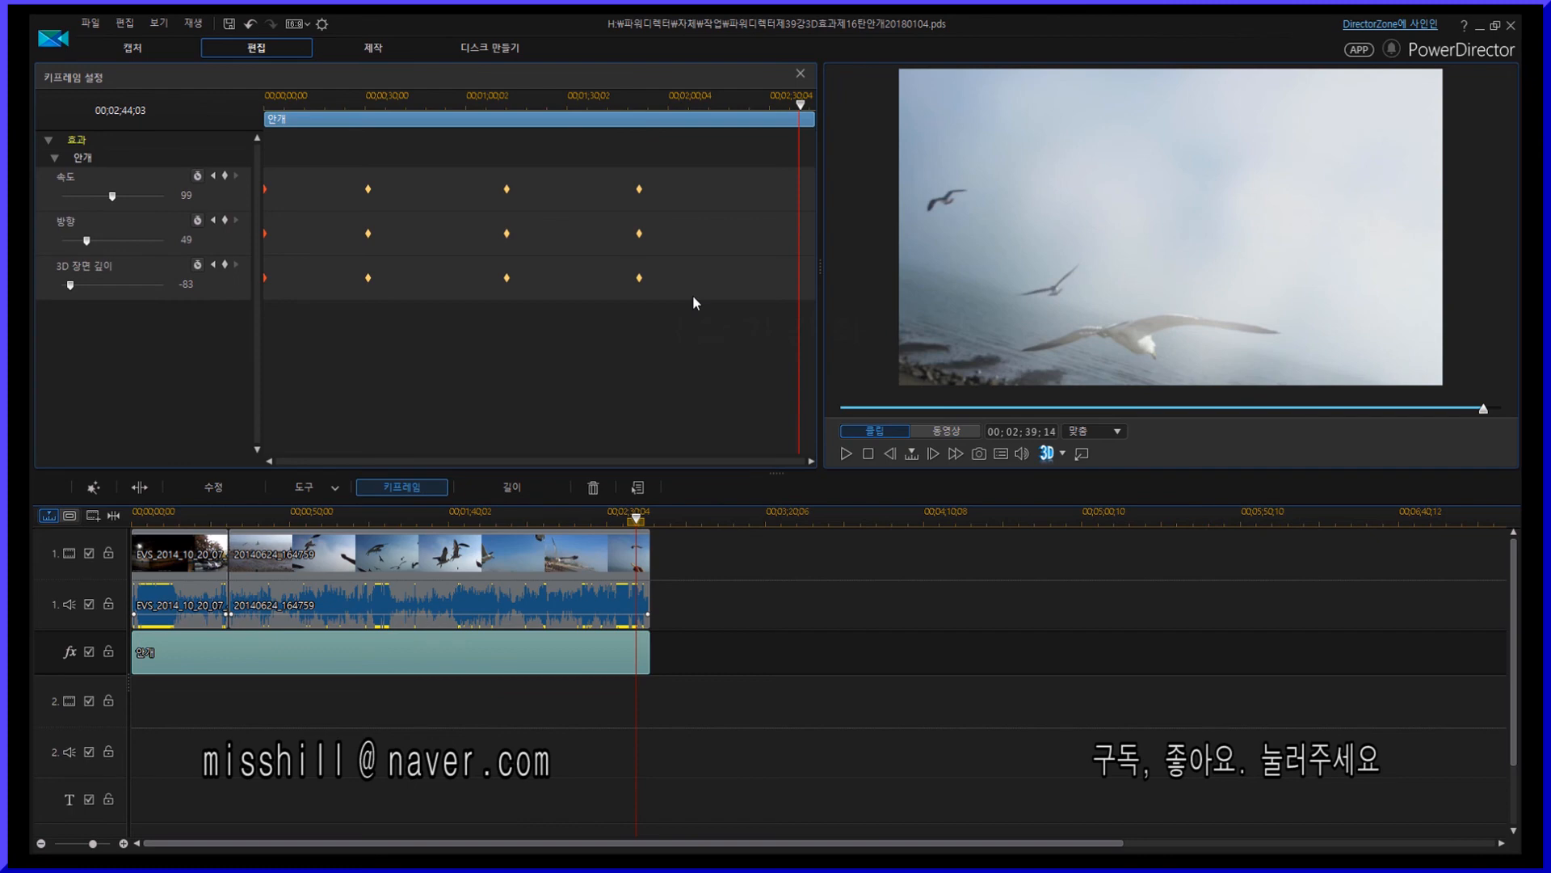
- Add keyframes at the effect's end, about 00:02:39, with speed 52, direction 92 and 3D depth 39
left_click_drag(111, 197, 87, 198)
left_click(106, 240)
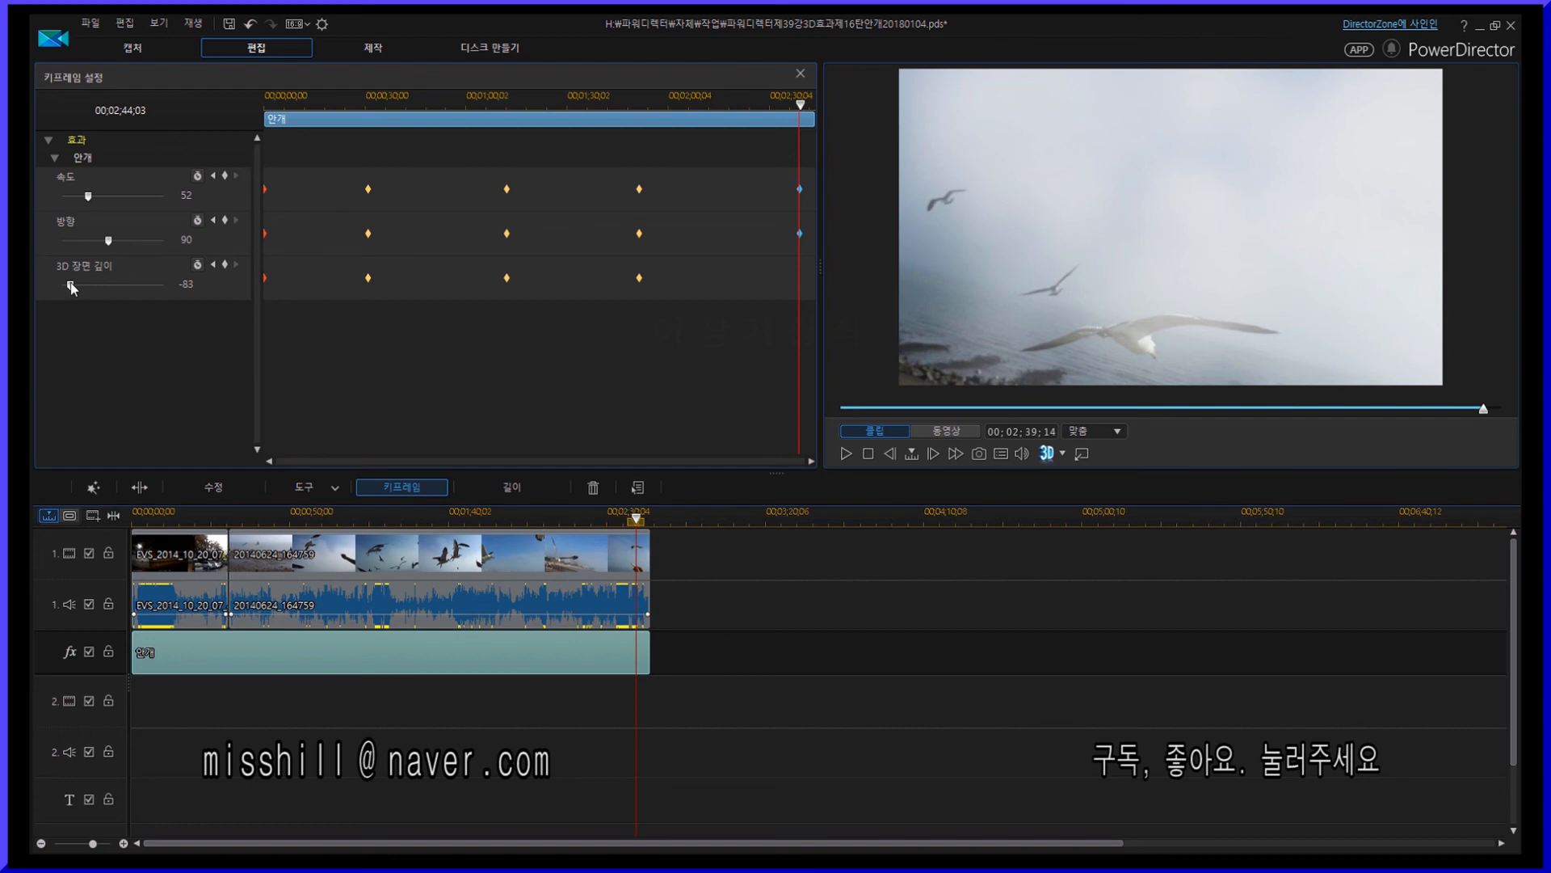
left_click_drag(102, 285, 133, 284)
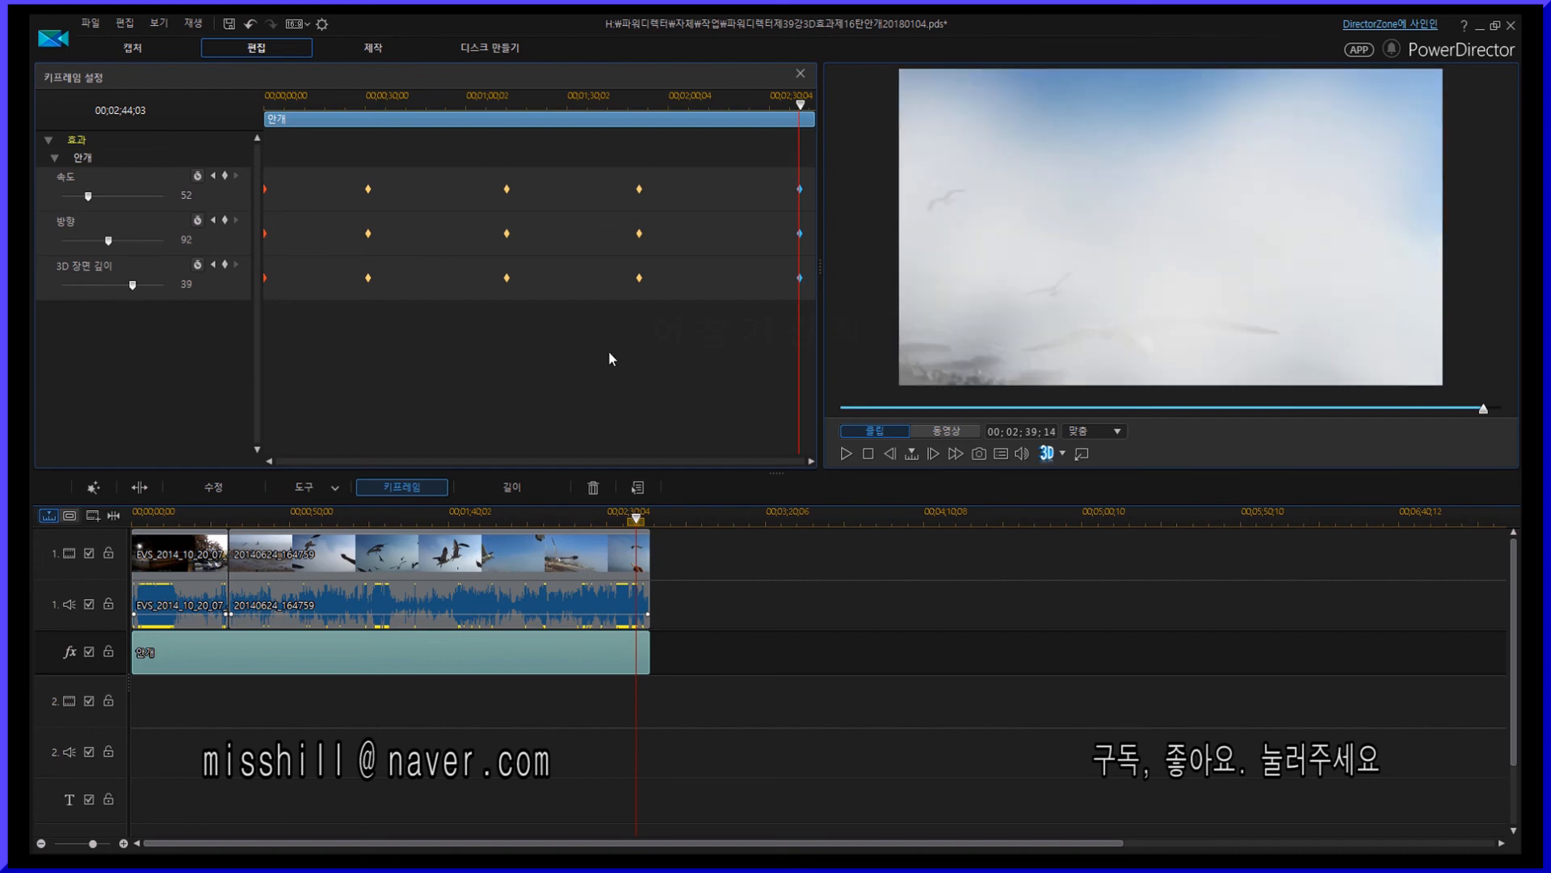
- Save the project, move slightly back from the end and play back the effect
left_click(93, 28)
left_click(129, 119)
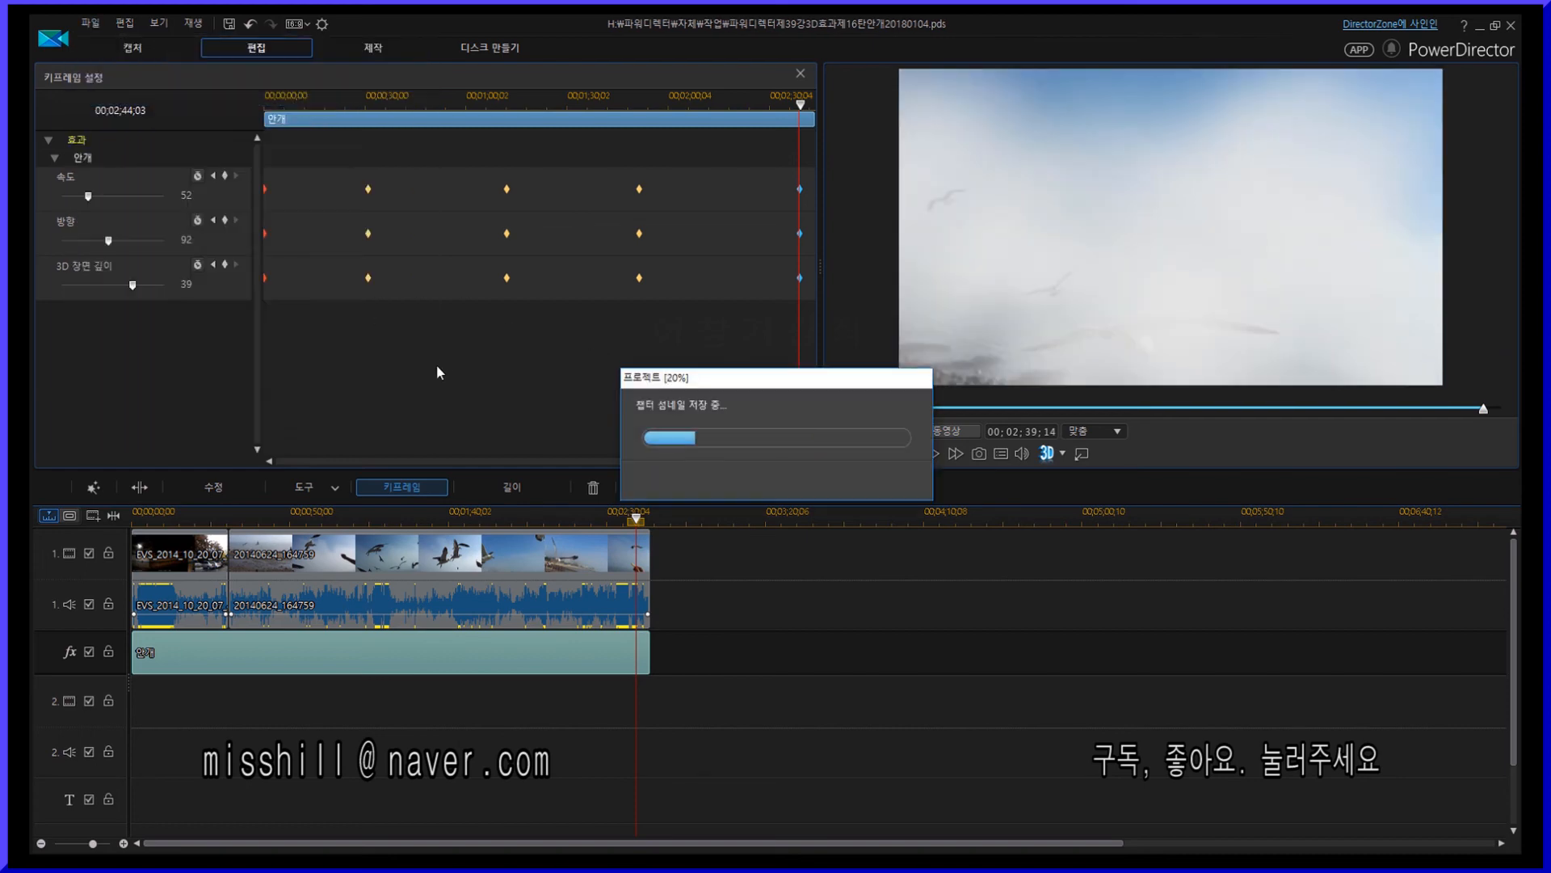
left_click_drag(799, 106, 782, 109)
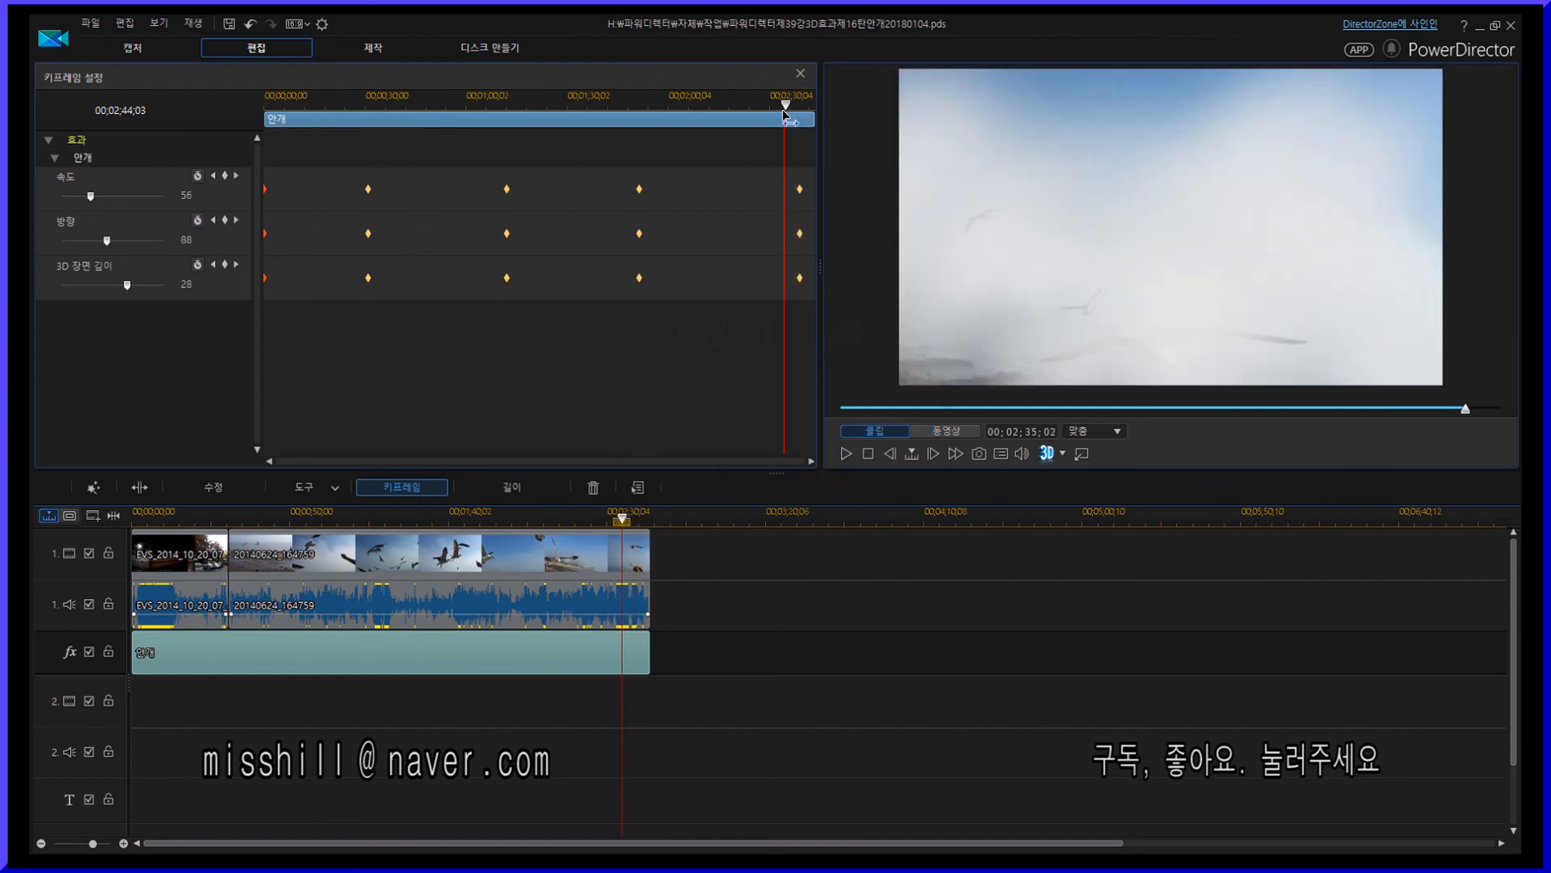
left_click(846, 453)
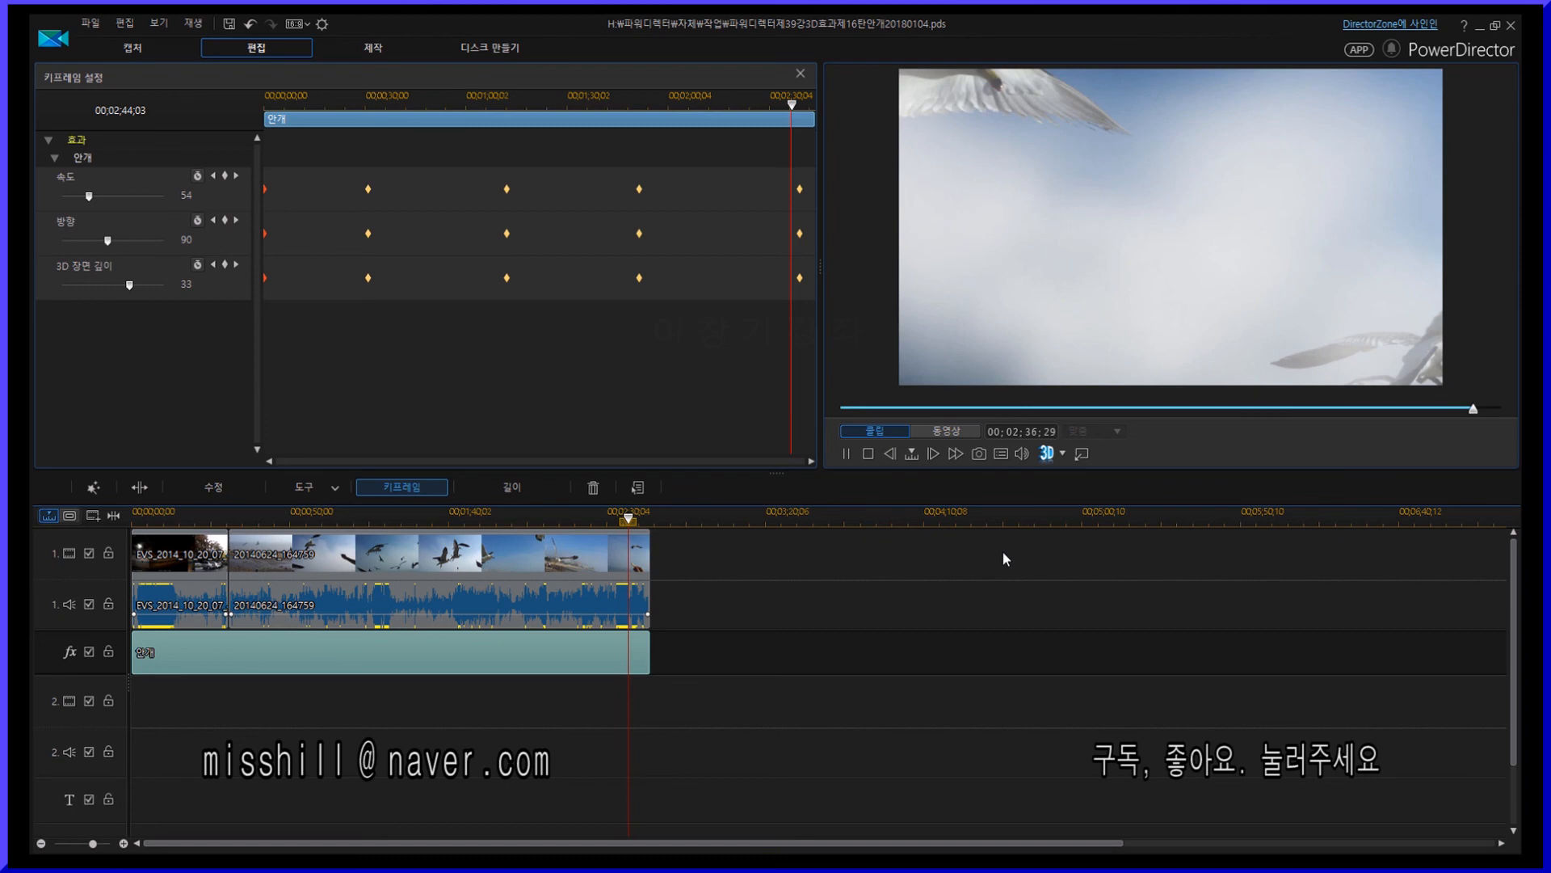